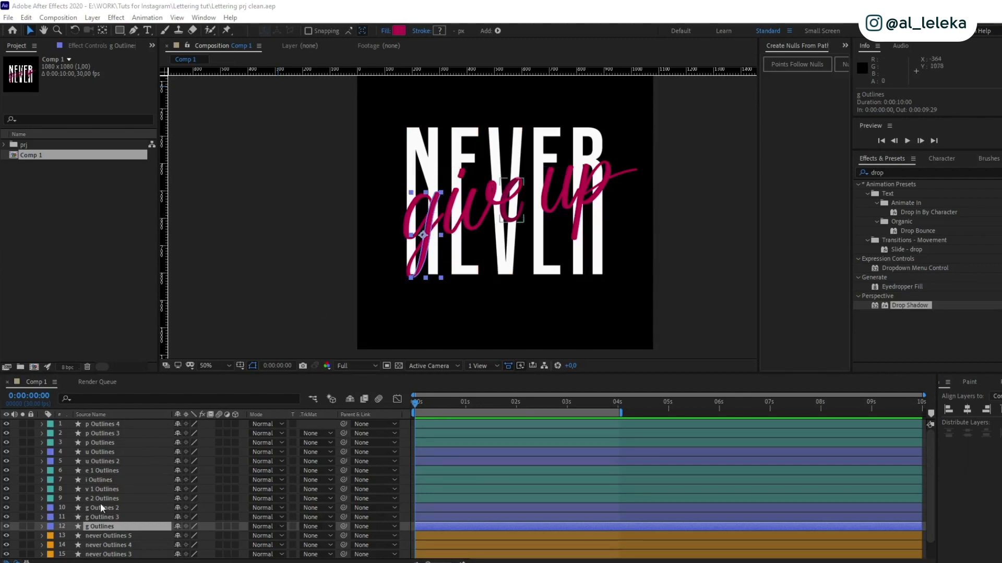
Step: Solo the g Outlines layers one at a time to inspect each stroke of the g
click(23, 526)
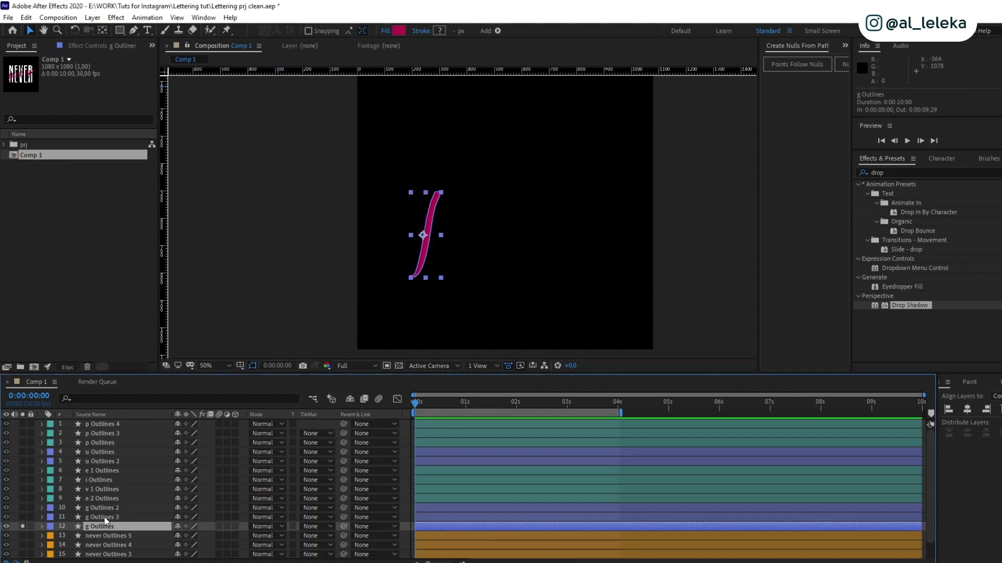
click(104, 516)
shift+click(102, 508)
click(22, 514)
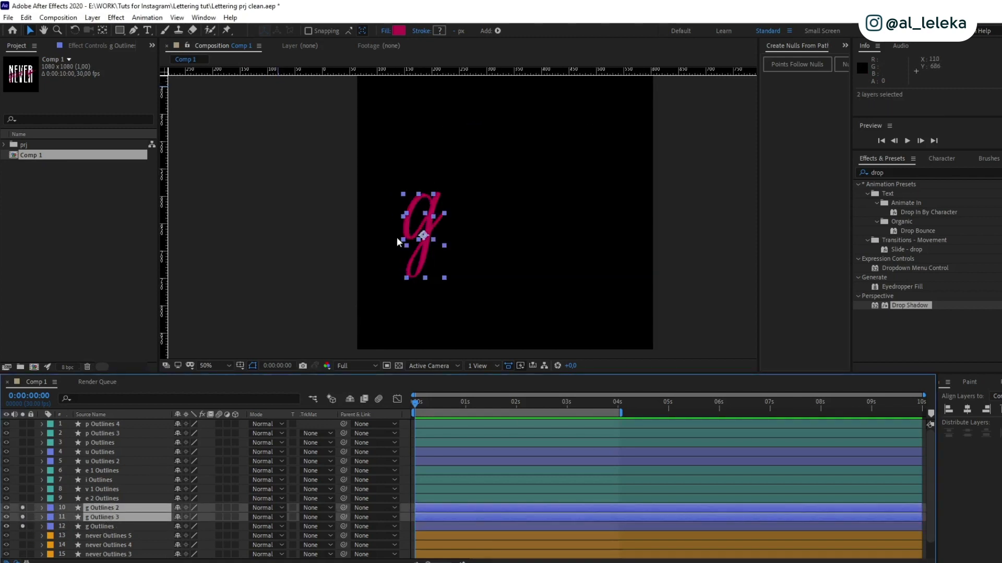
scroll(417, 228, up, 2)
drag(22, 508, 22, 517)
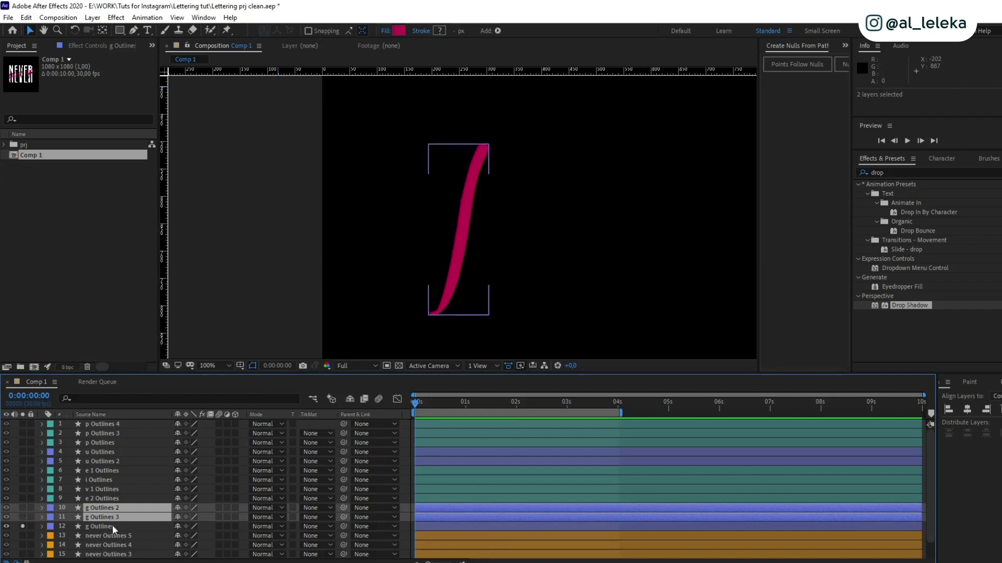
click(105, 527)
click(22, 517)
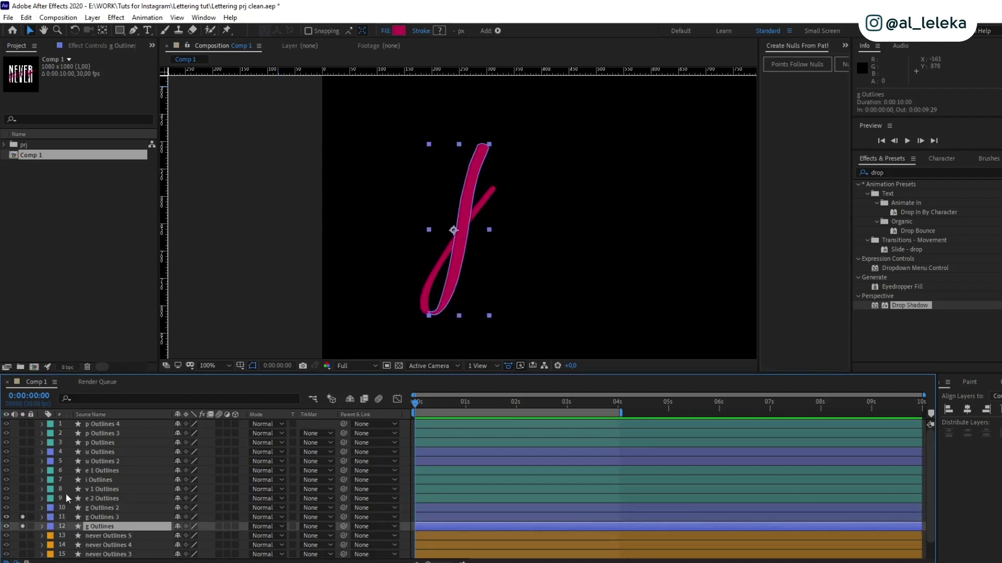
click(22, 508)
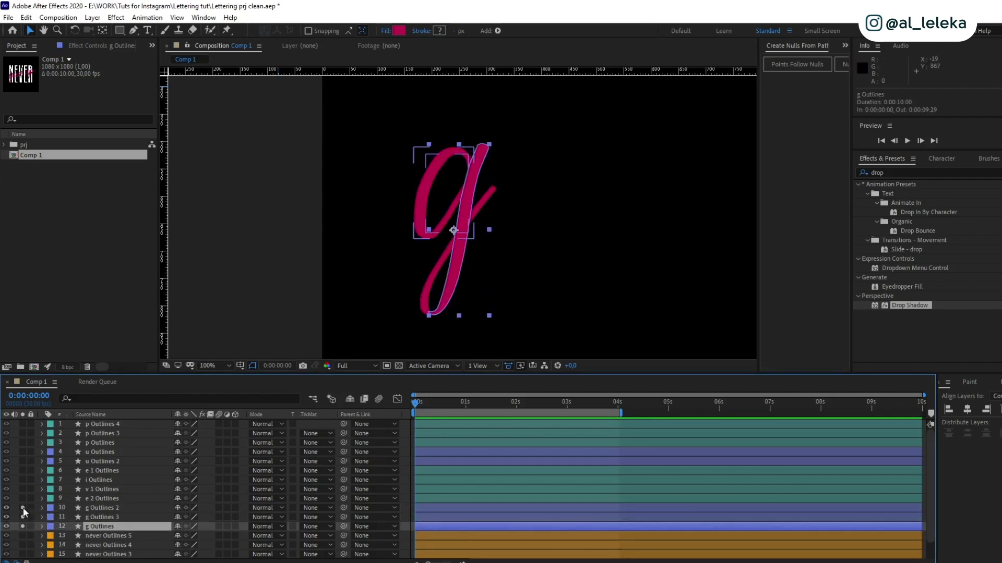
Step: Briefly solo the 'ive' letter layers, then select g Outlines, g Outlines 2 and 3 together
click(86, 508)
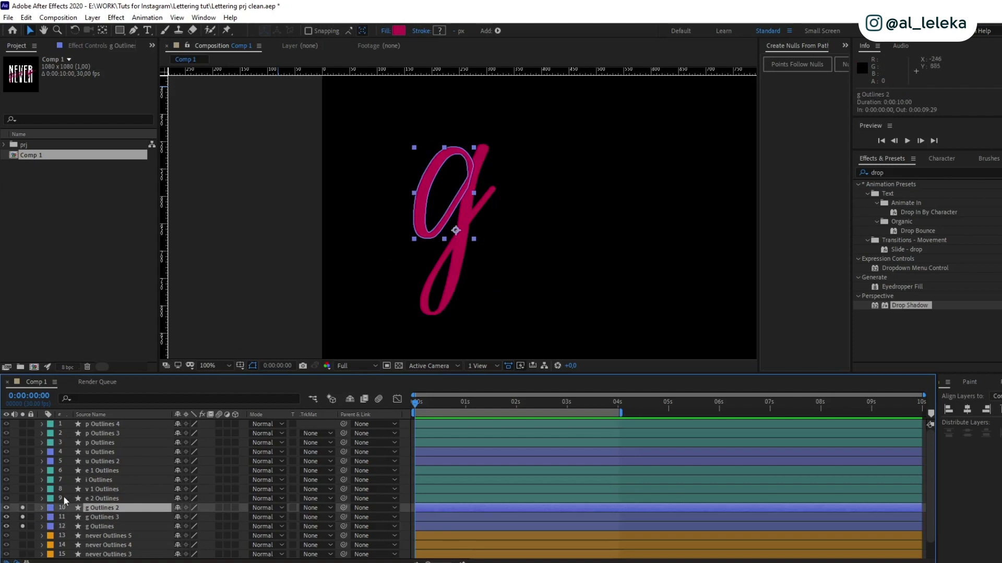
click(22, 499)
click(22, 489)
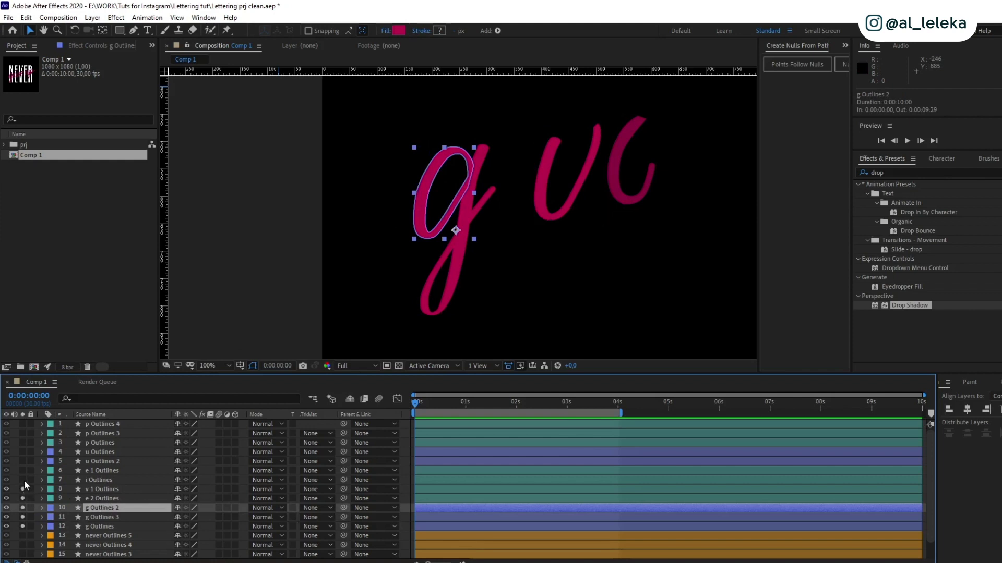
click(24, 479)
click(24, 472)
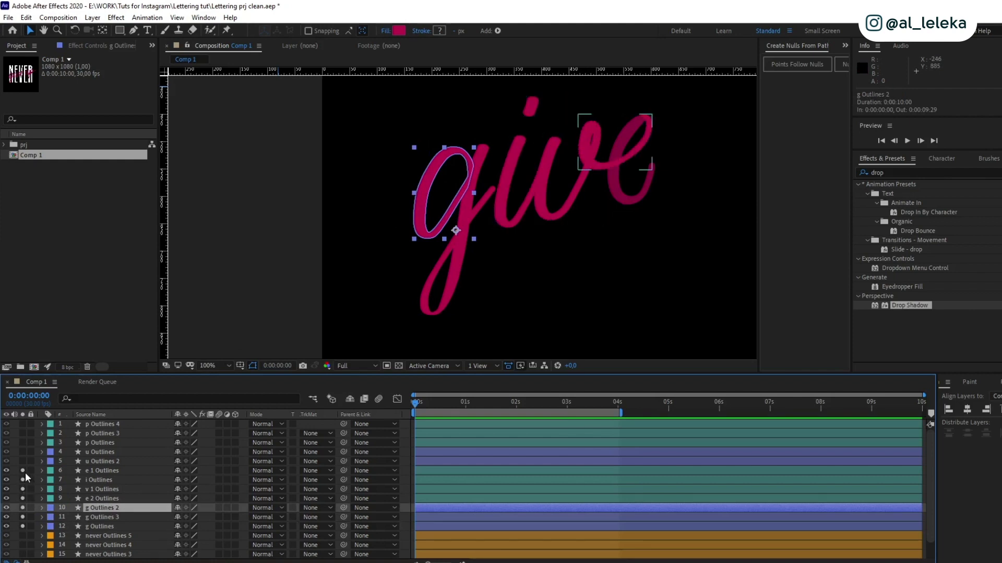
drag(24, 473, 21, 500)
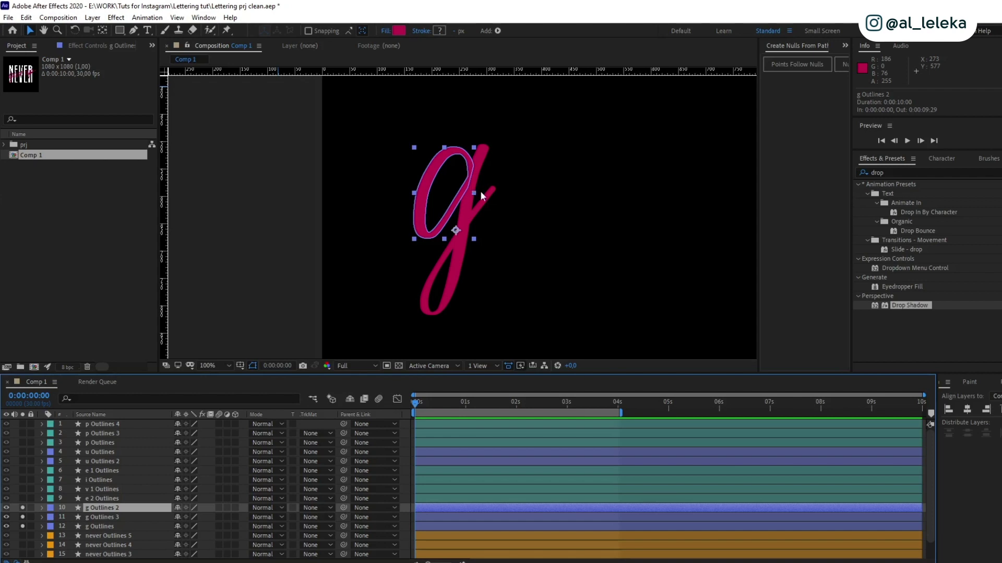
click(95, 526)
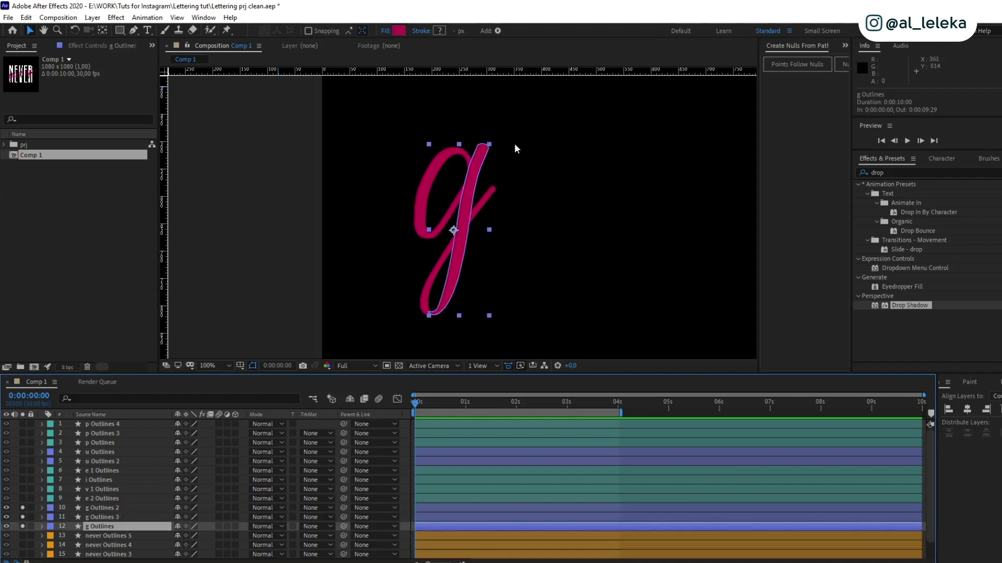
shift+click(101, 508)
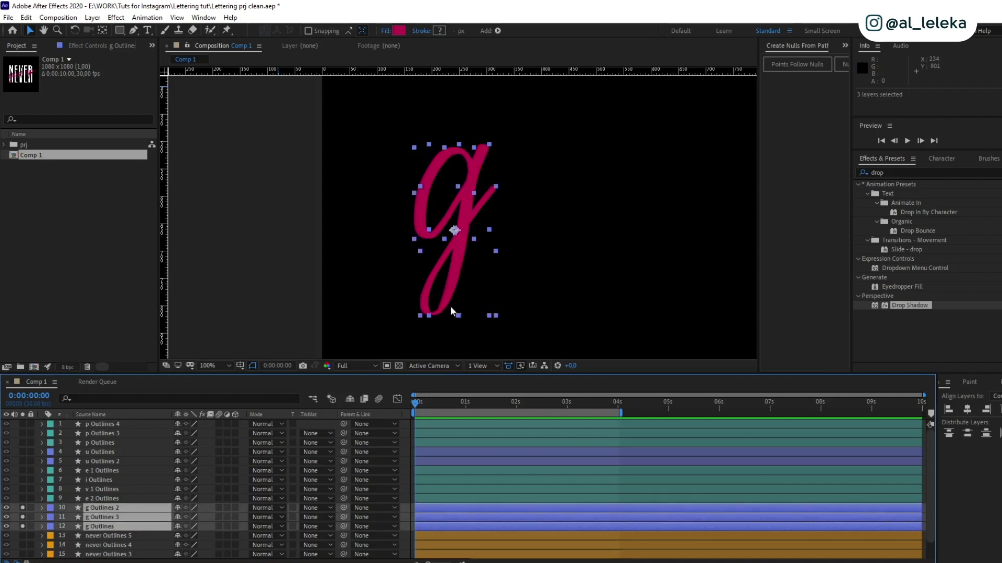
Step: Pre-compose the three selected g layers into a composition named 'g', moving all attributes
key(ctrl+shift+c)
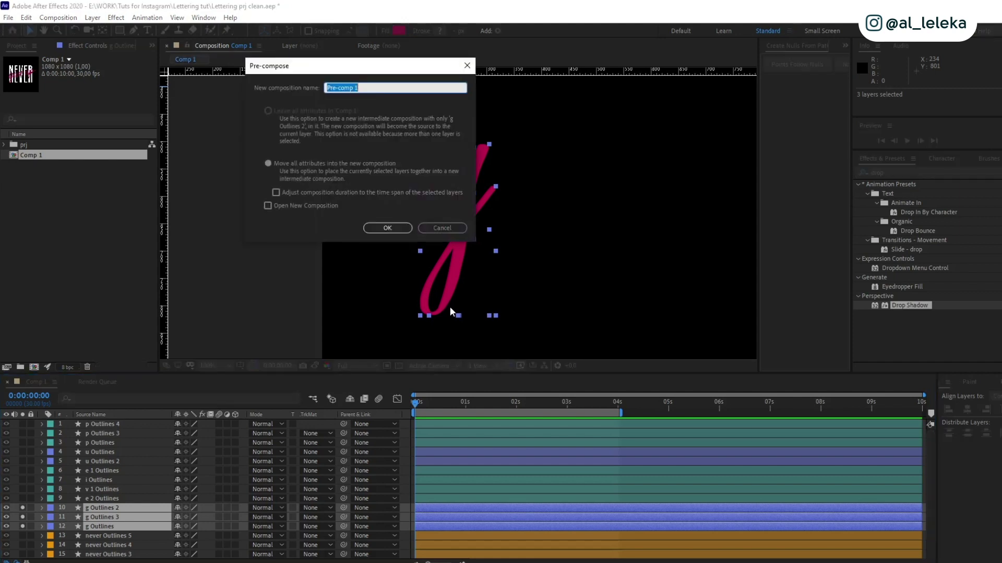
text(n)
key(Return)
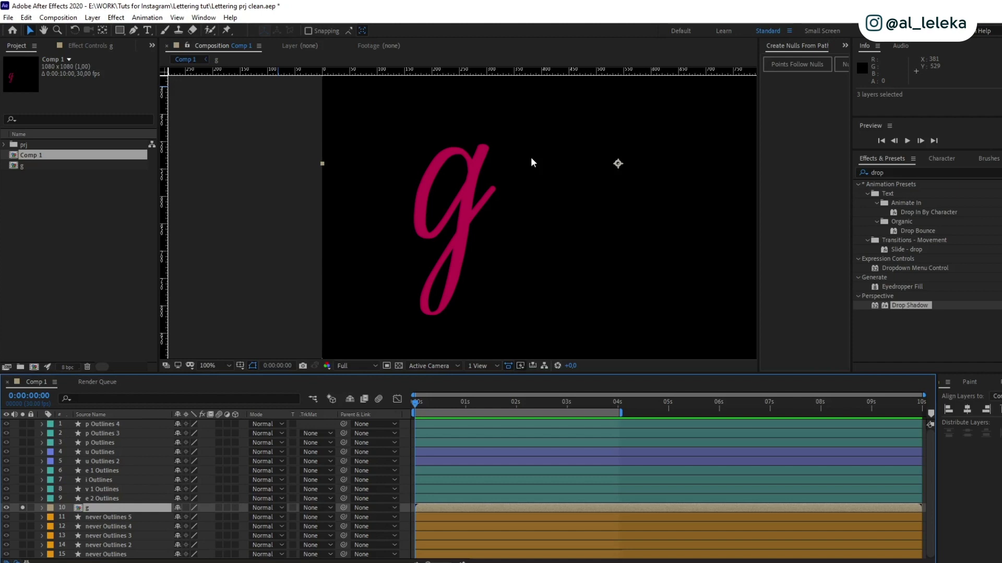
Step: Open the g precomp and trace the downstroke with a three-point curved Pen path
double_click(95, 508)
drag(422, 251, 478, 192)
click(578, 521)
mouse_move(465, 231)
mouse_down()
mouse_move(561, 215)
mouse_move(492, 186)
mouse_move(473, 230)
mouse_move(438, 224)
mouse_move(454, 233)
mouse_up()
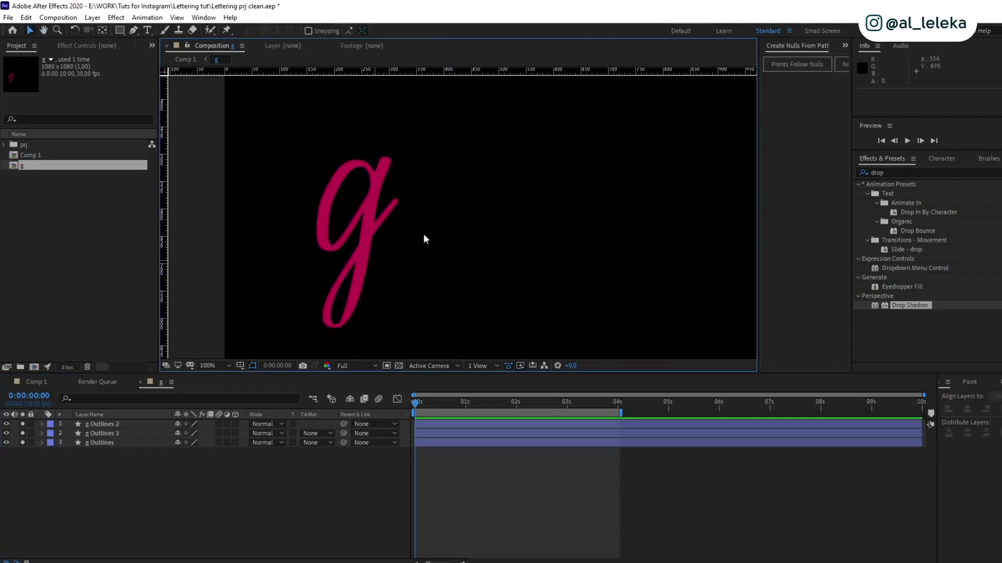
click(133, 31)
click(167, 40)
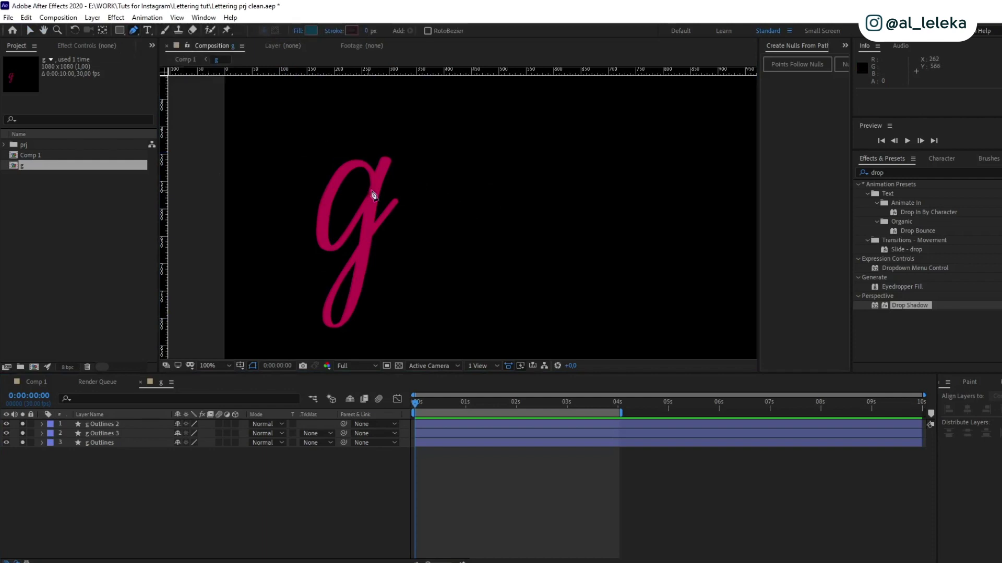
click(389, 145)
drag(363, 245, 356, 287)
drag(329, 323, 356, 332)
key(v)
click(364, 245)
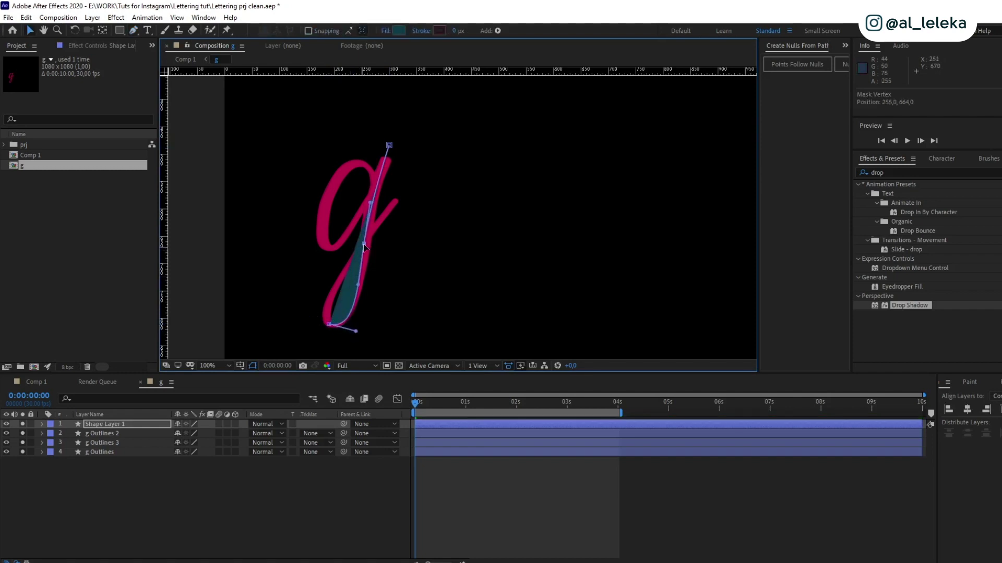
drag(389, 145, 388, 148)
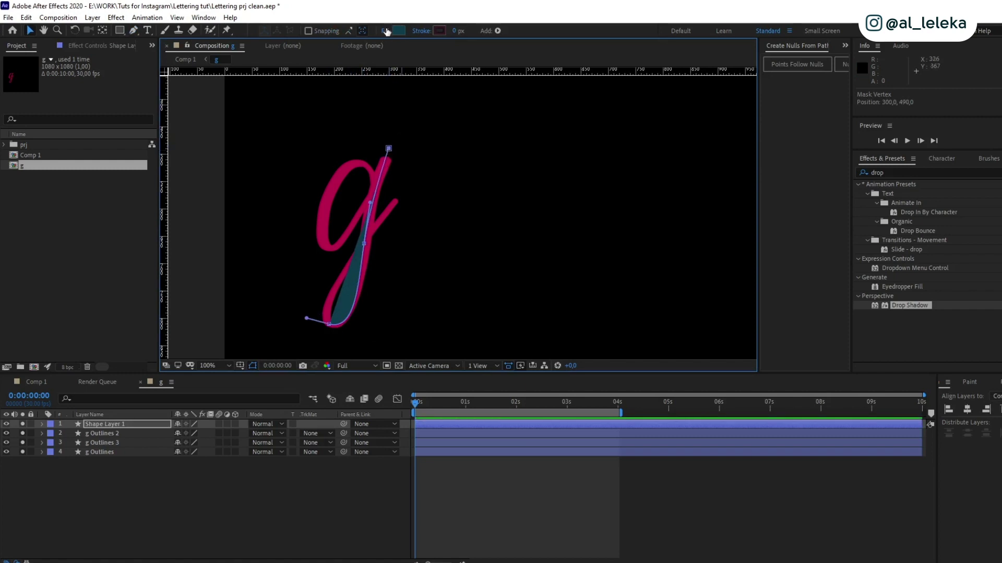
Step: Set the shape's fill to None and stroke to 27 px, then refine its points along the tail
click(385, 31)
click(17, 30)
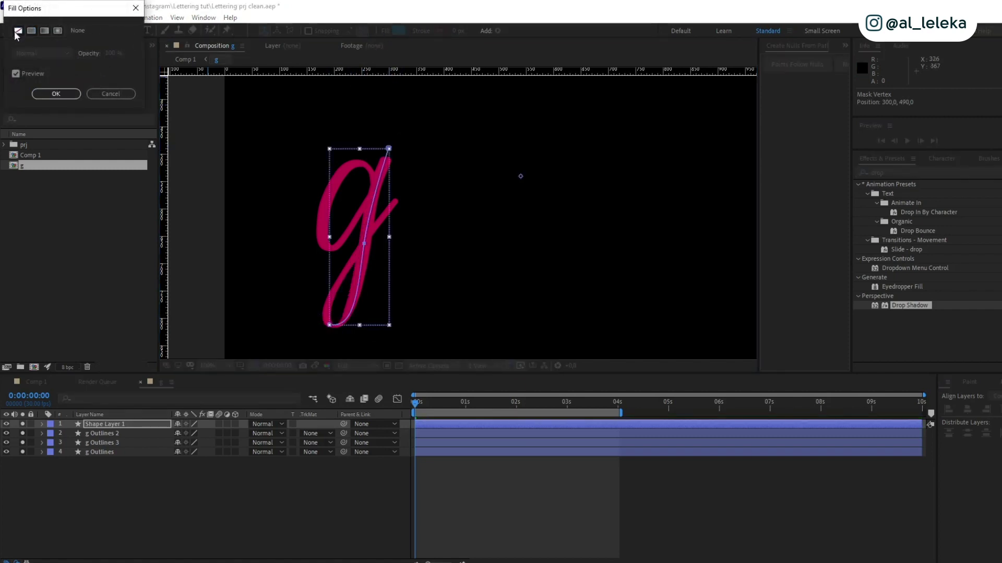
click(77, 92)
drag(455, 30, 473, 32)
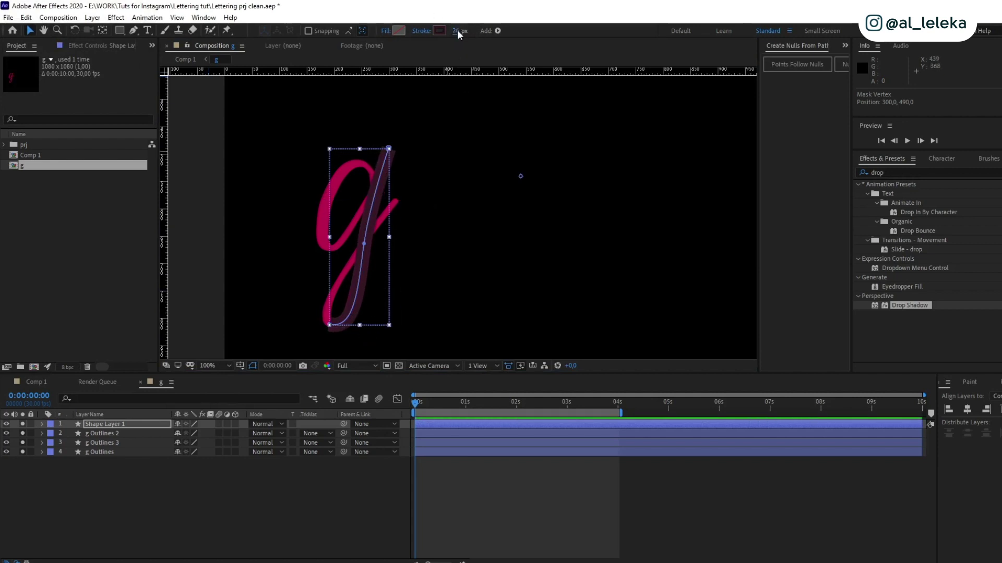
click(363, 245)
drag(356, 331, 348, 329)
drag(395, 253, 390, 205)
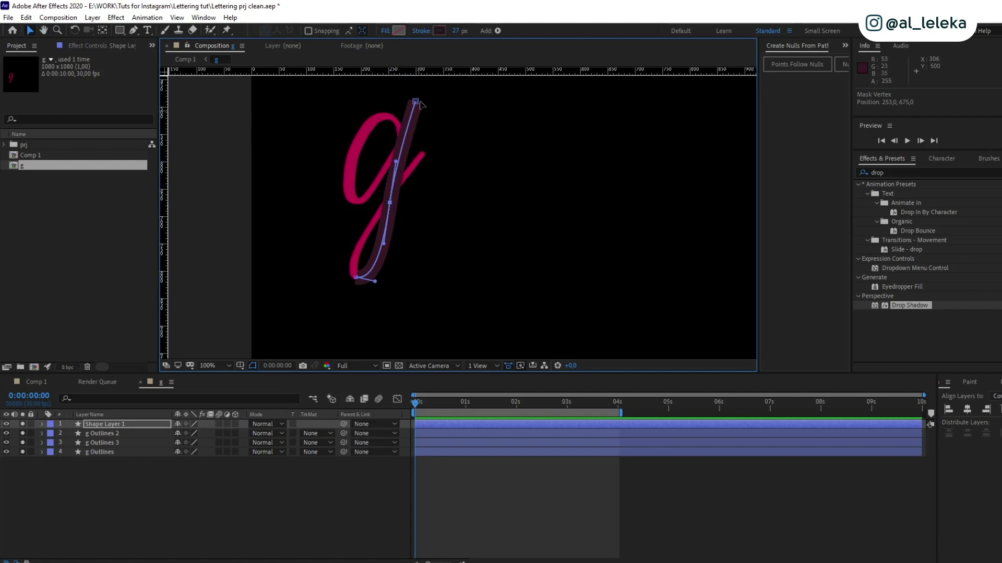
drag(415, 101, 414, 106)
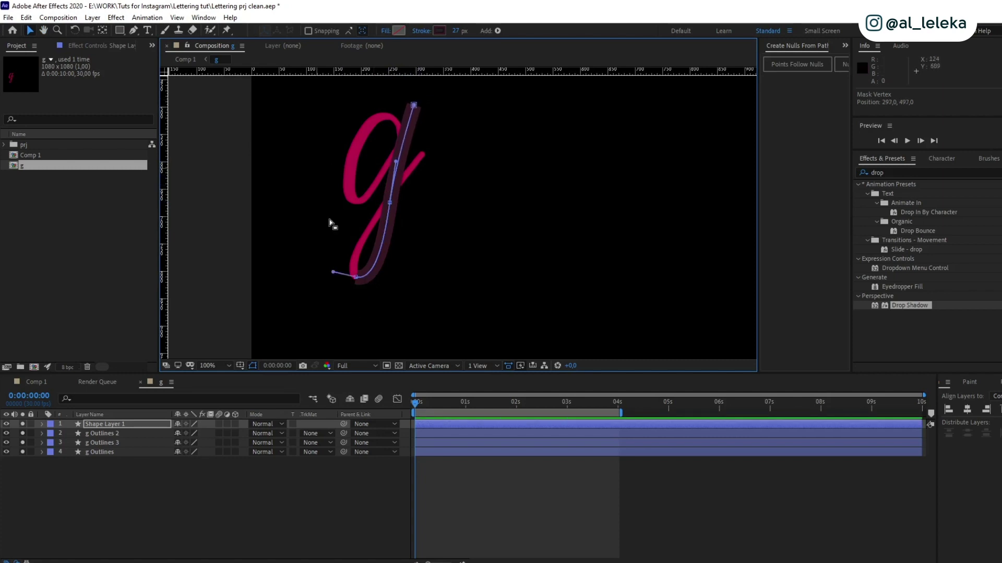
Step: Give Shape Layer 1 a yellow label
click(51, 424)
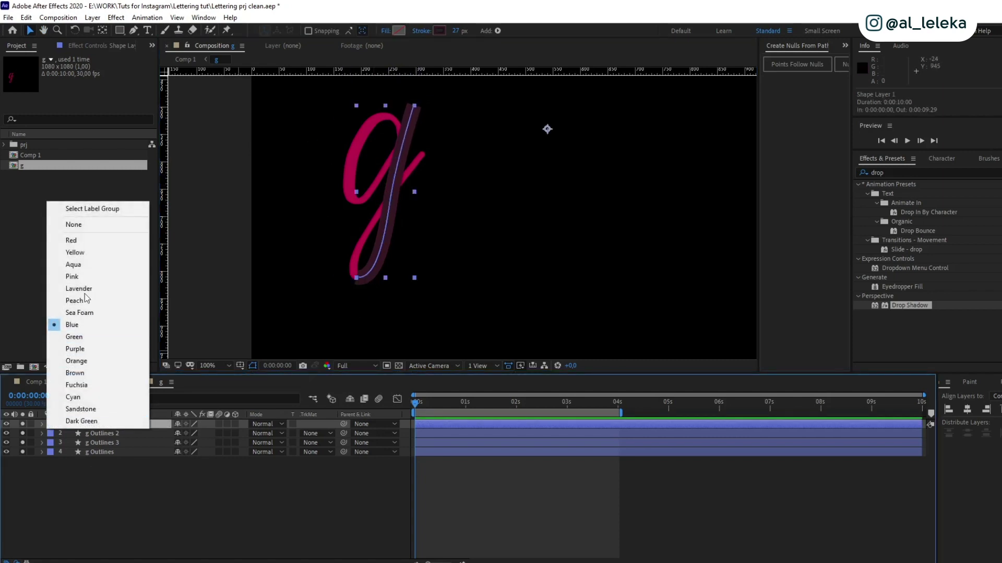
click(72, 254)
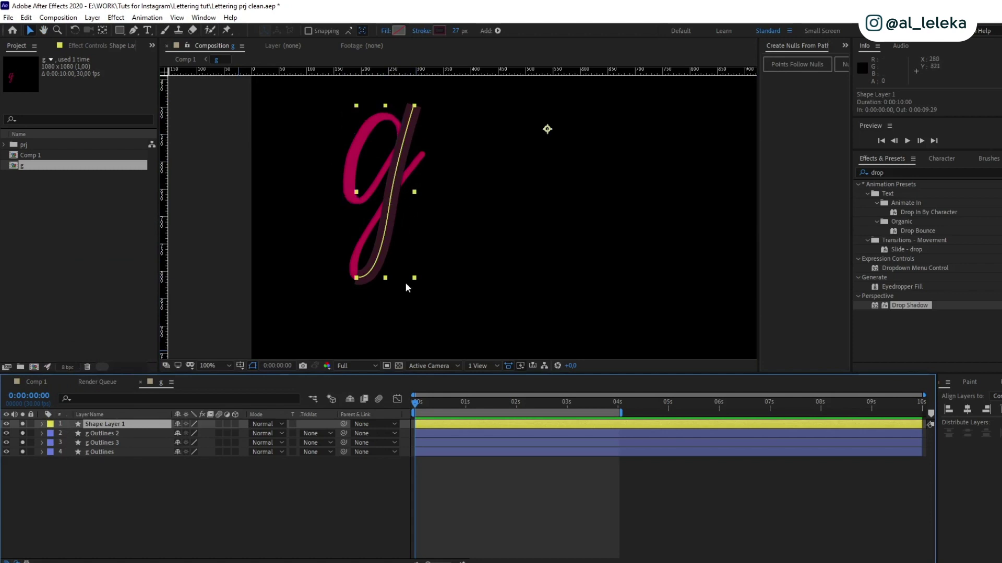
scroll(415, 127, up, 1)
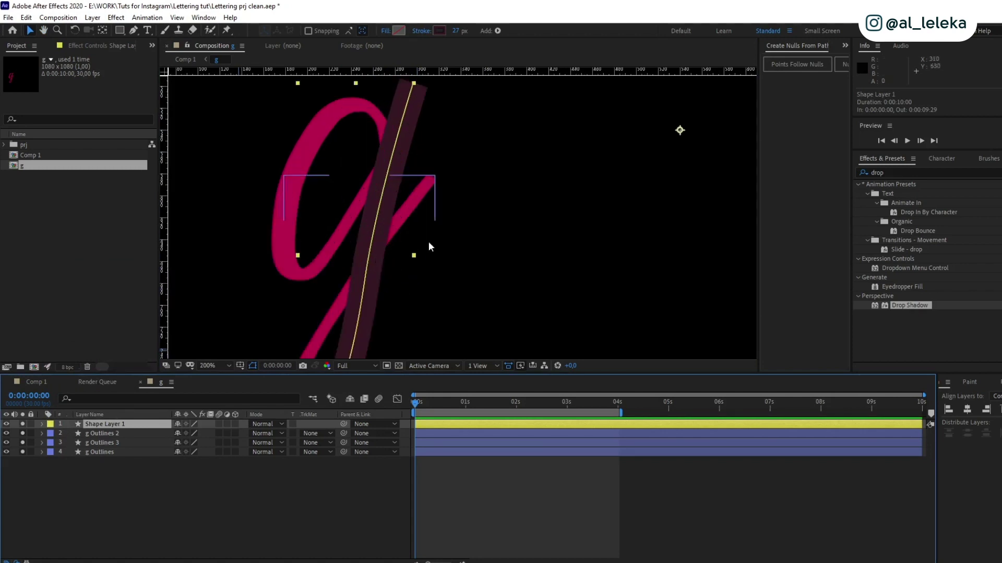
drag(426, 255, 485, 170)
click(179, 499)
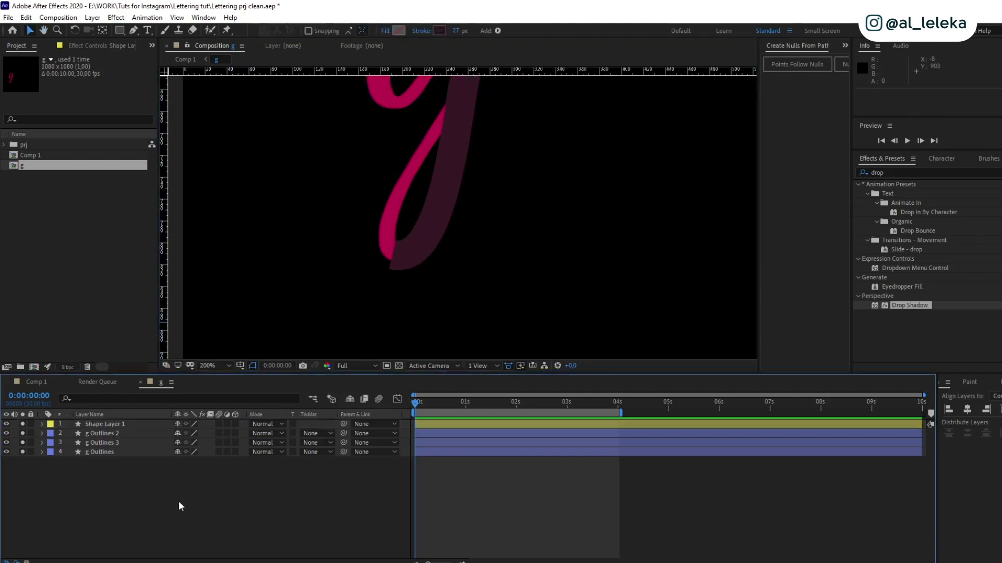
Step: Draw a curved Pen stroke rising from the loop's bottom as Shape Layer 2
click(134, 30)
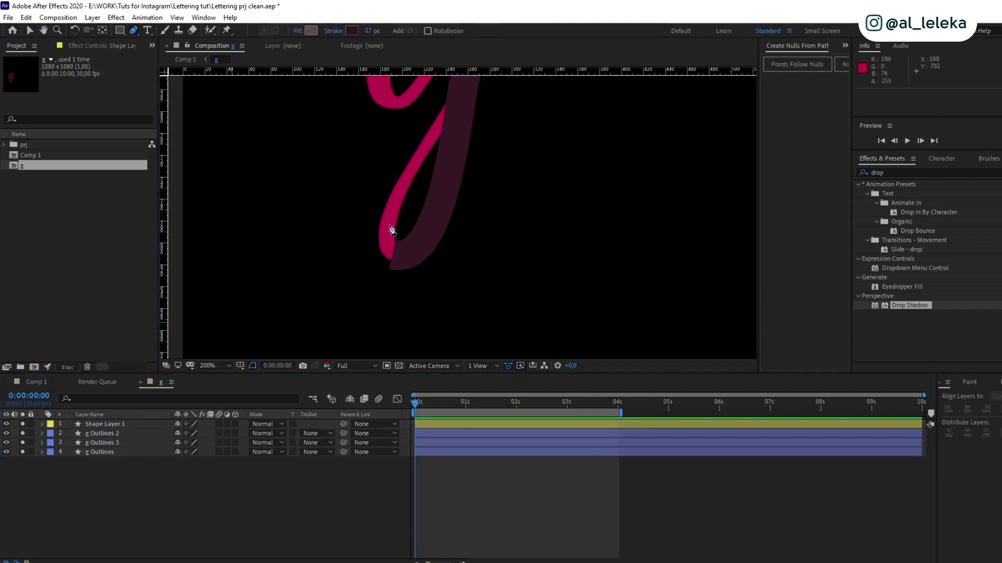
click(398, 271)
drag(394, 245, 489, 120)
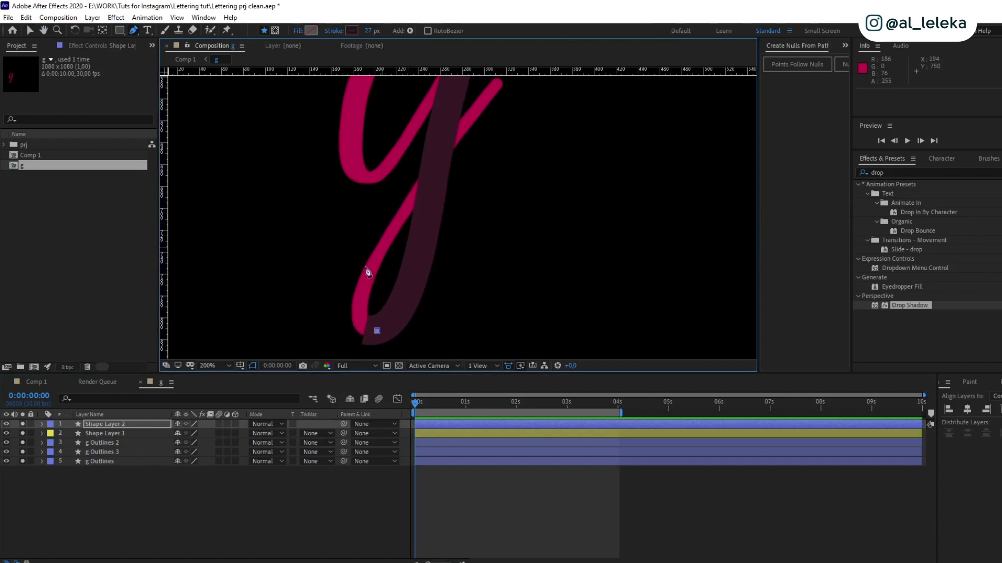
drag(374, 257, 419, 189)
scroll(433, 157, up, 3)
scroll(447, 150, right, 2)
click(460, 137)
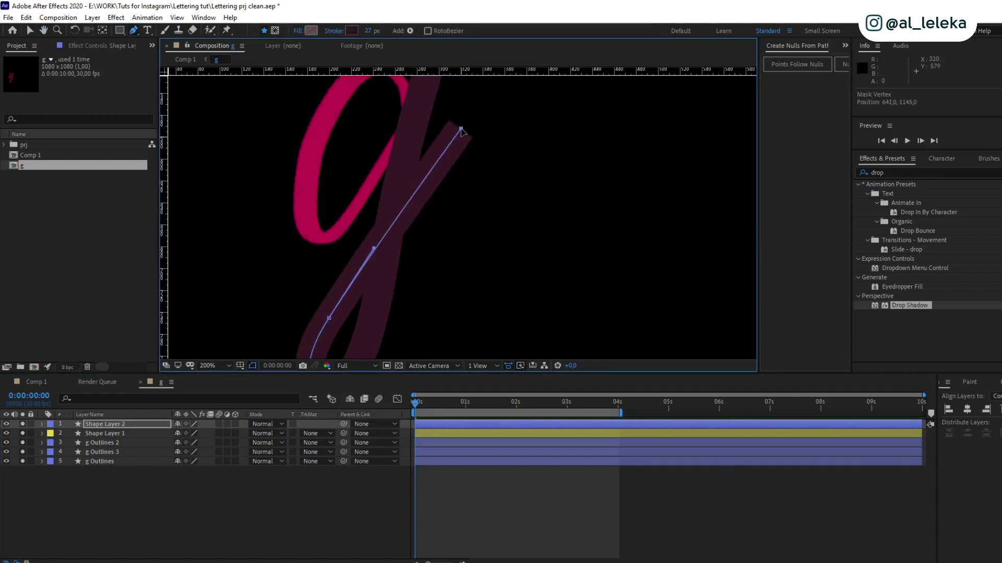
drag(346, 270, 394, 158)
click(435, 499)
Step: Draw a four-point curved path around the g's bowl as Shape Layer 3
click(457, 163)
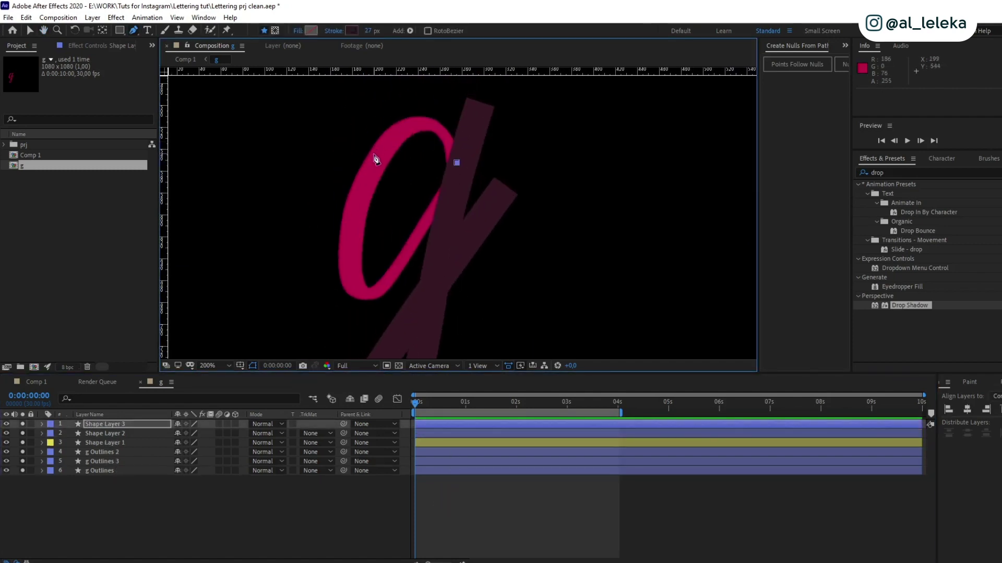
drag(375, 157, 332, 231)
drag(370, 289, 410, 277)
click(457, 181)
key(v)
key(Escape)
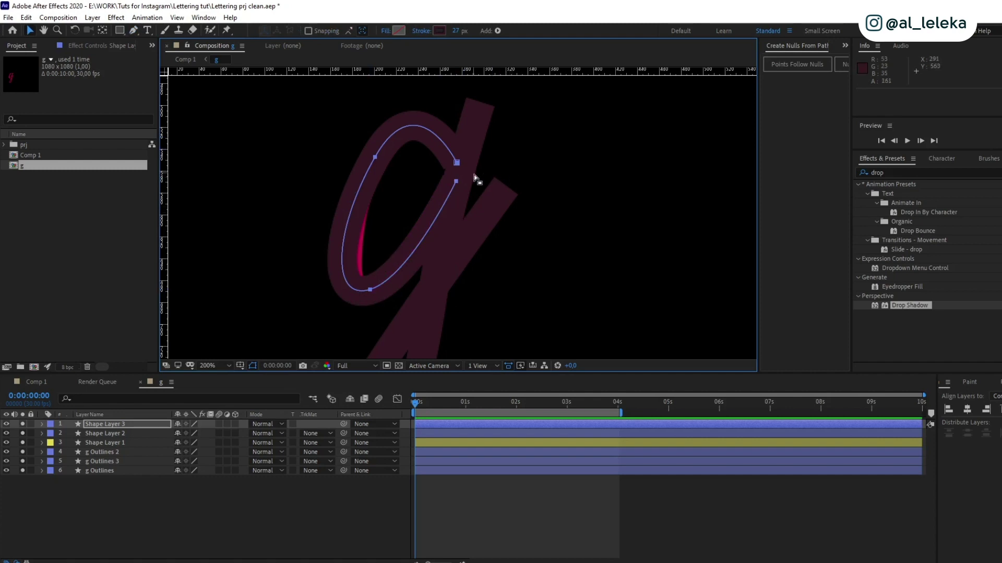
Step: Adjust Shape Layer 3's vertices and Bezier handles so the curve fits the bowl
drag(457, 182, 460, 179)
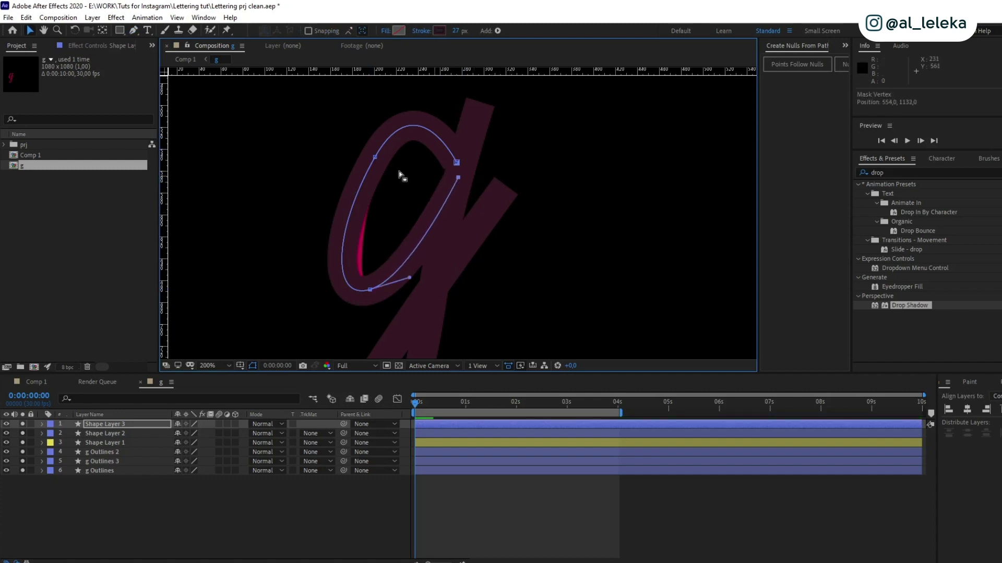
drag(370, 290, 378, 290)
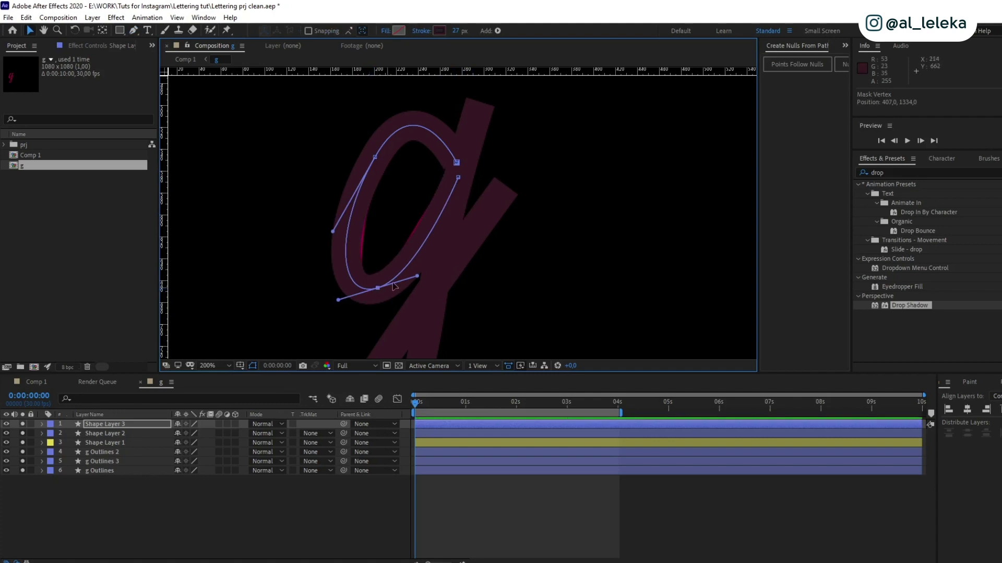
drag(417, 275, 406, 278)
click(335, 231)
drag(335, 232, 337, 230)
drag(377, 156, 381, 159)
scroll(418, 85, up, 2)
drag(418, 98, 421, 98)
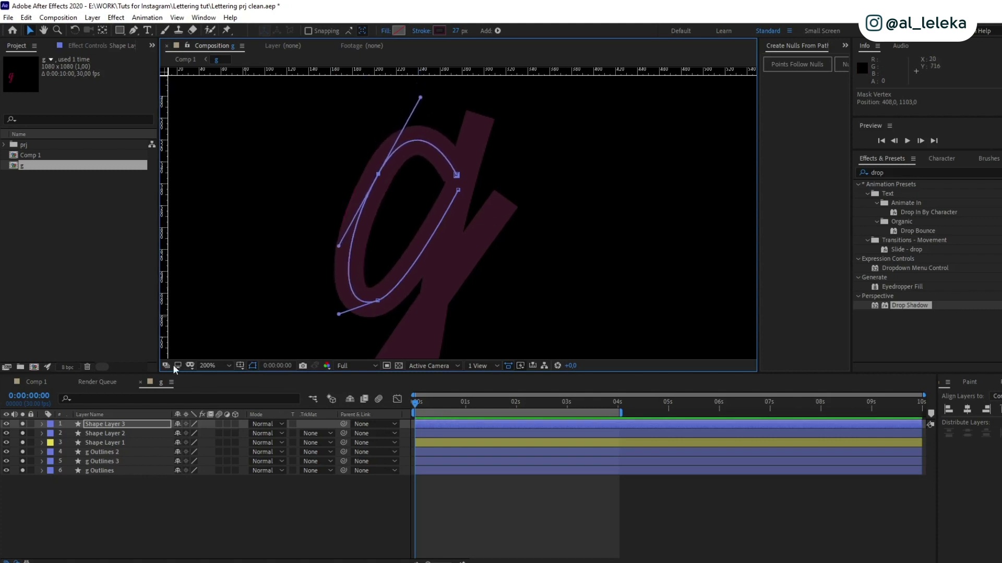
Step: Label Shape Layers 1–3 yellow, then compare their paths with the g Outlines layers
click(95, 443)
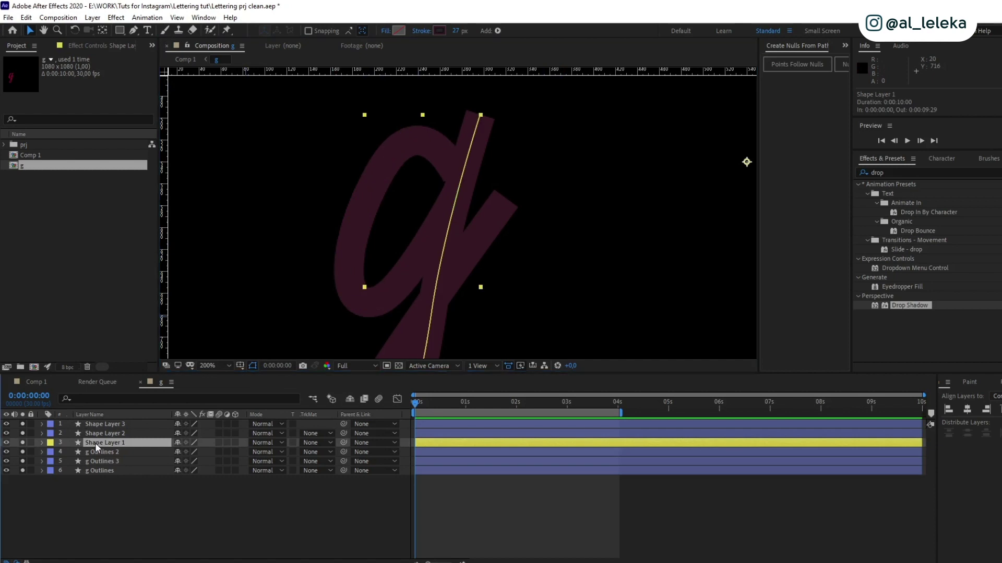
shift+click(98, 423)
click(51, 425)
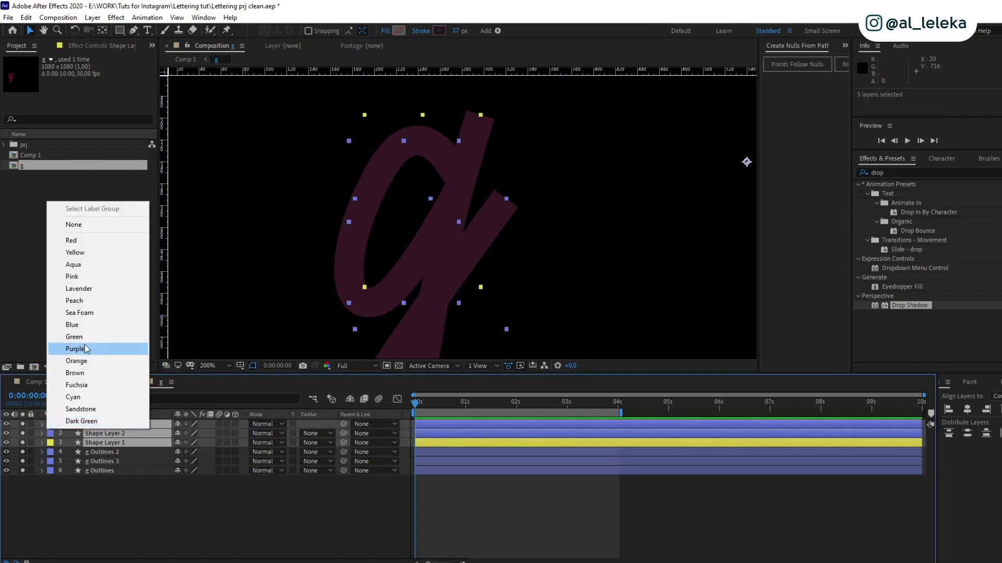
click(73, 252)
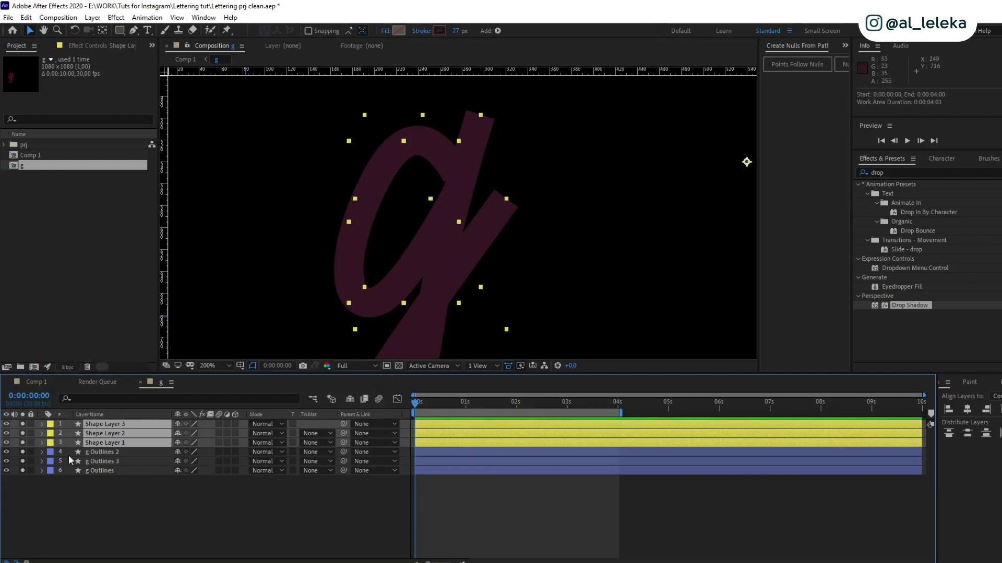
drag(120, 481, 117, 450)
click(118, 442)
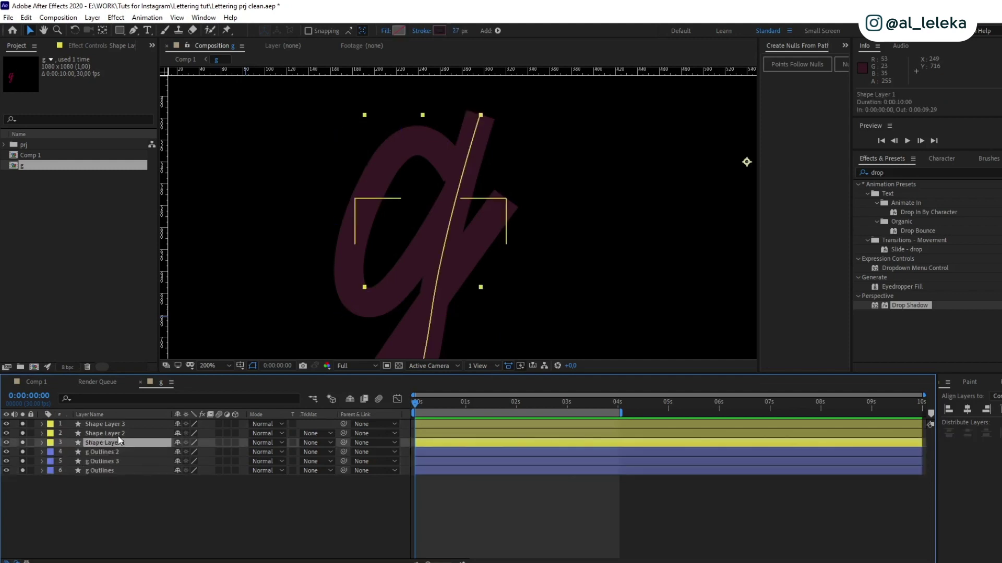
click(121, 424)
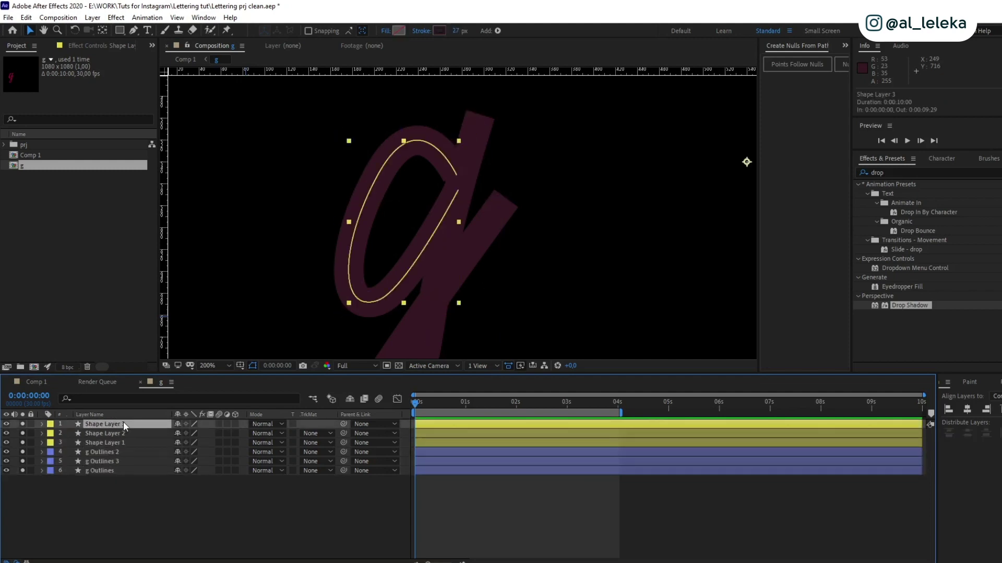
Step: Add Trim Paths to Shape Layer 1's Contents and expand its properties
key(h)
drag(507, 295, 582, 178)
click(108, 443)
key(v)
click(42, 443)
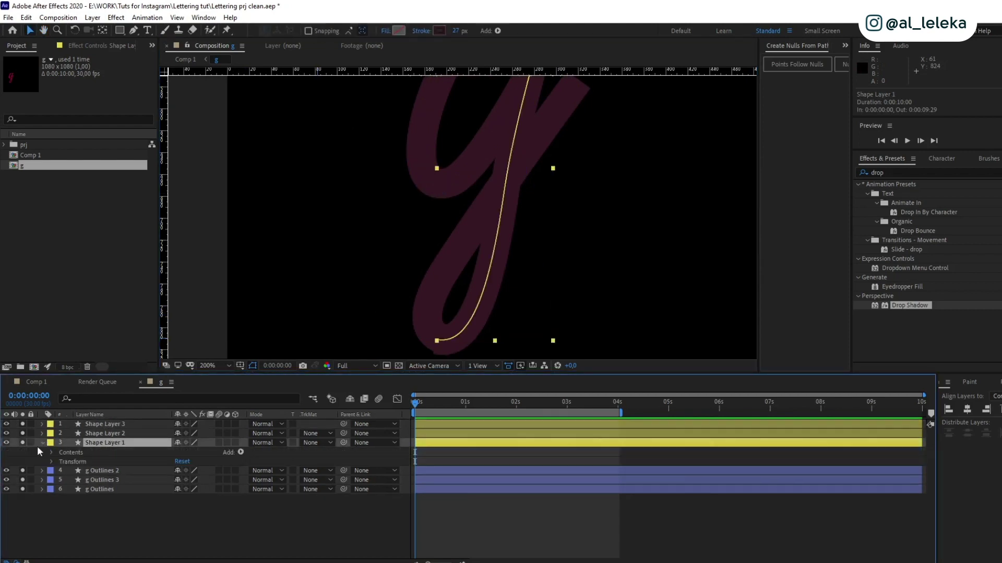
click(49, 453)
click(245, 450)
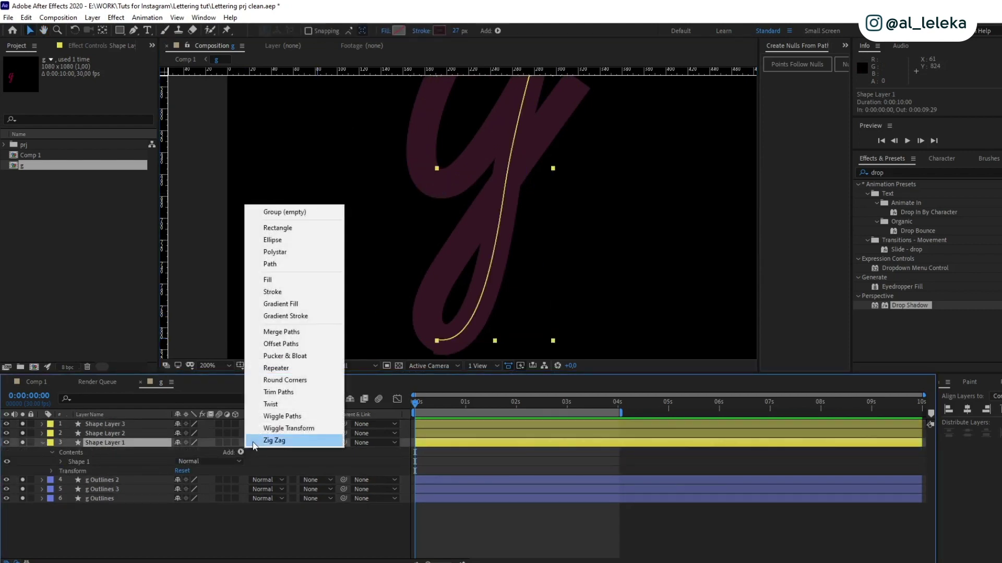
click(282, 392)
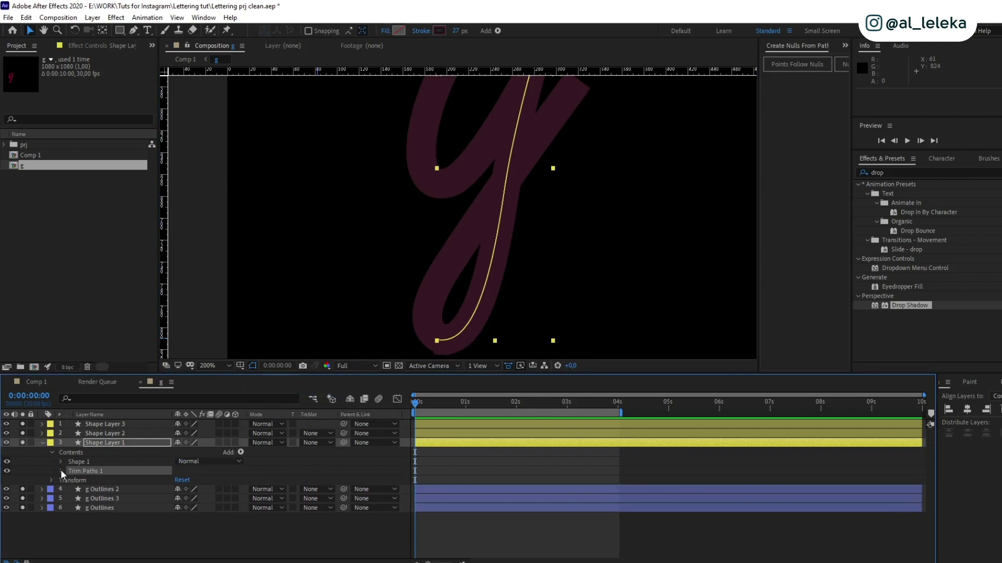
click(61, 471)
Step: Keyframe Trim Paths End from 0% at frame 0 to 95% at frame 20
drag(183, 489, 135, 491)
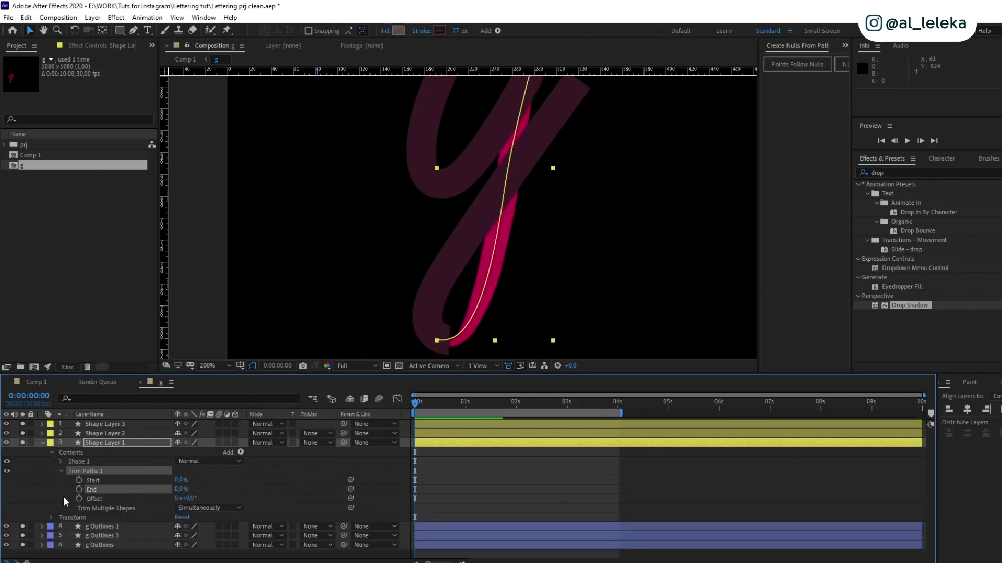
click(78, 490)
key(equal)
key(equal)
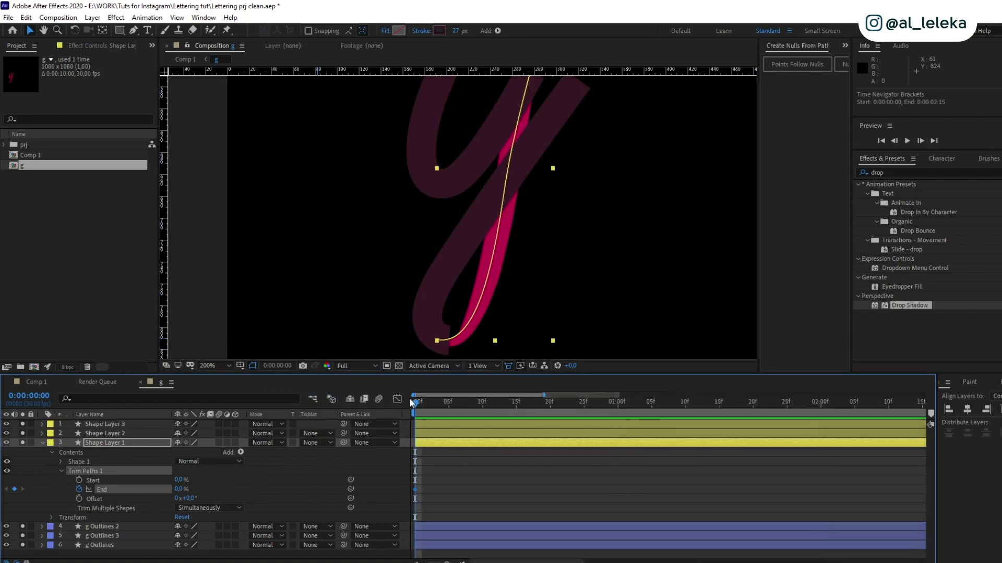
key(minus)
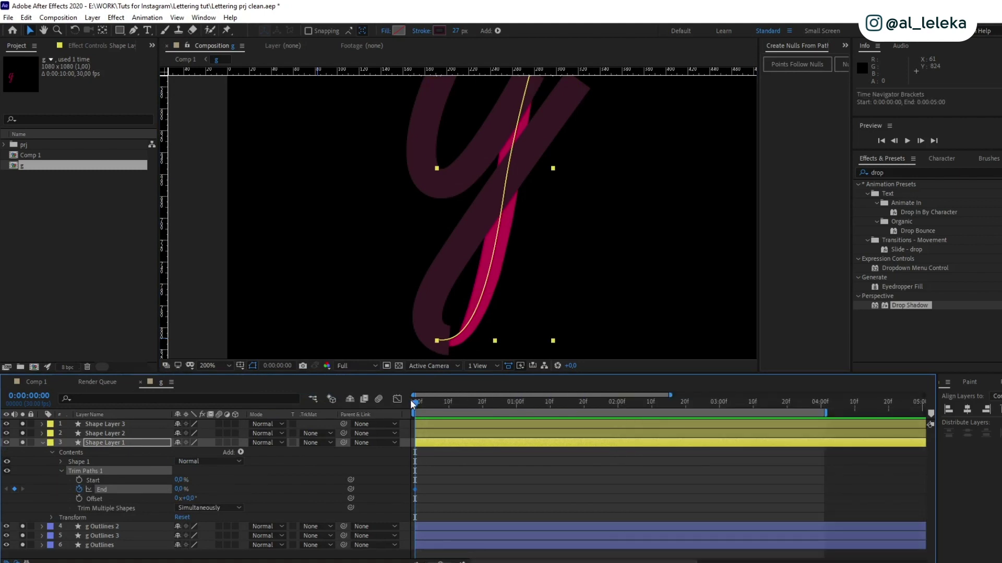
drag(410, 399, 483, 407)
drag(184, 488, 233, 488)
key(Page_Up)
drag(447, 403, 413, 406)
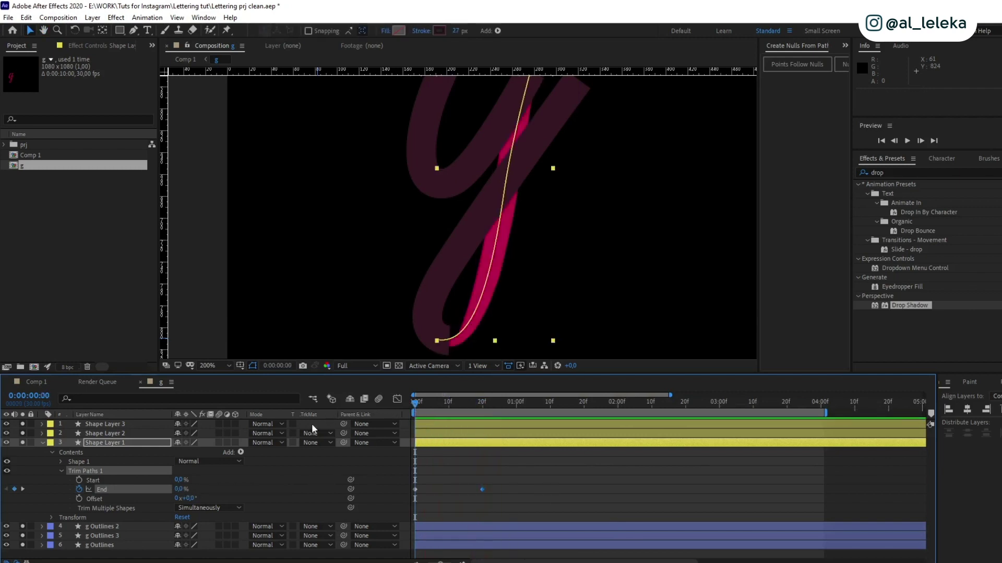
Step: Try pasting the End keyframe onto Shape Layer 3, inspect it, and undo the paste
click(102, 434)
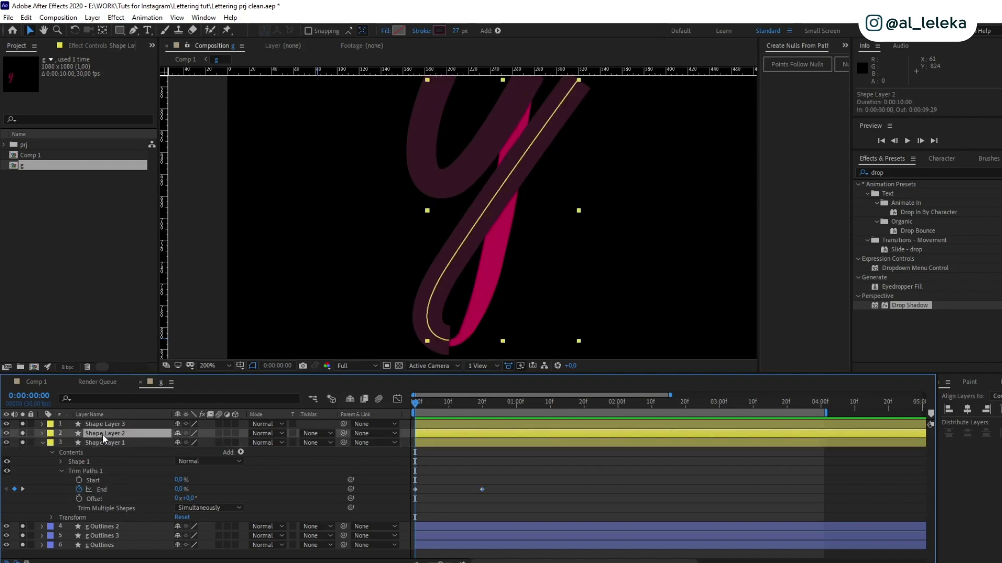
click(94, 425)
key(ctrl+v)
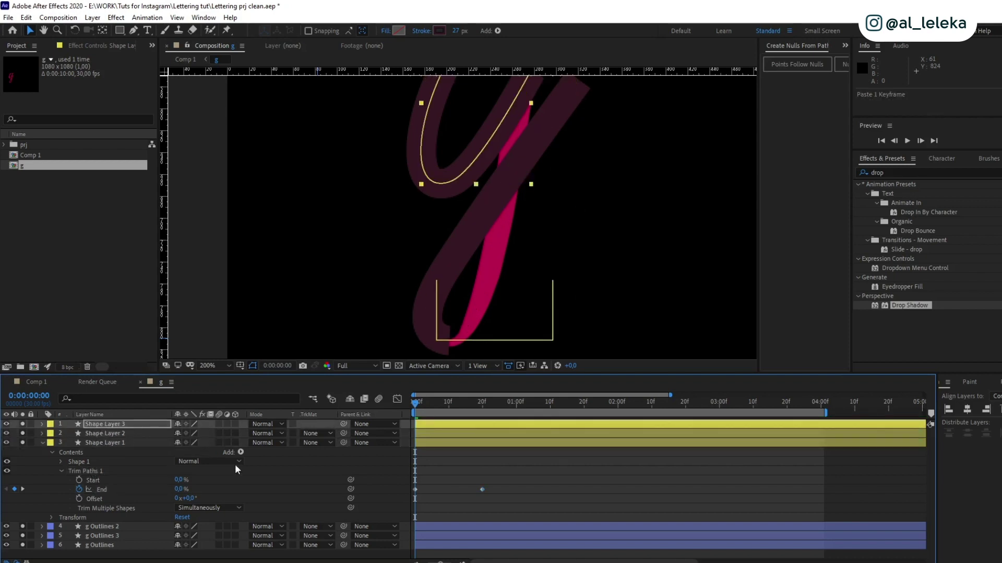
key(u)
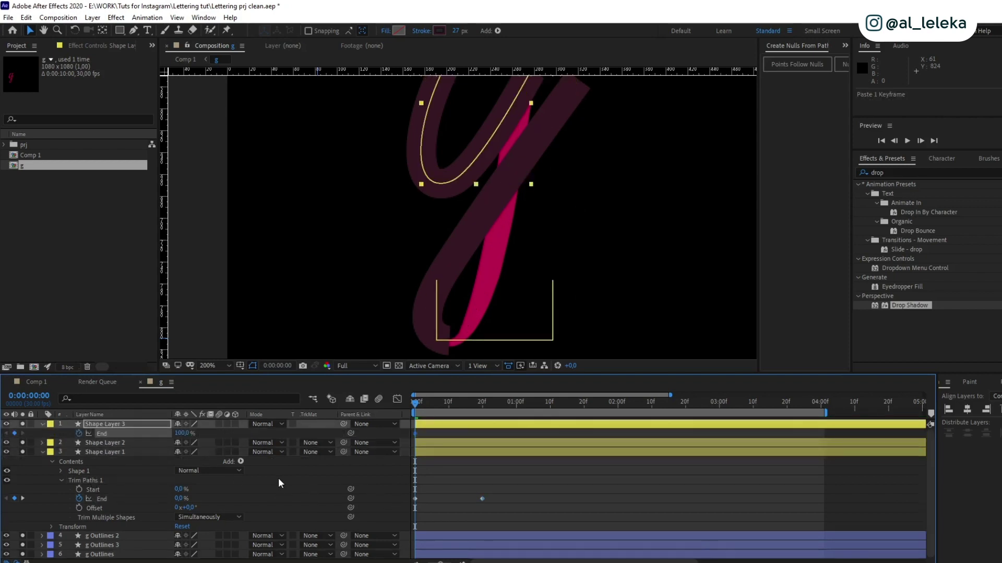
key(ctrl+z)
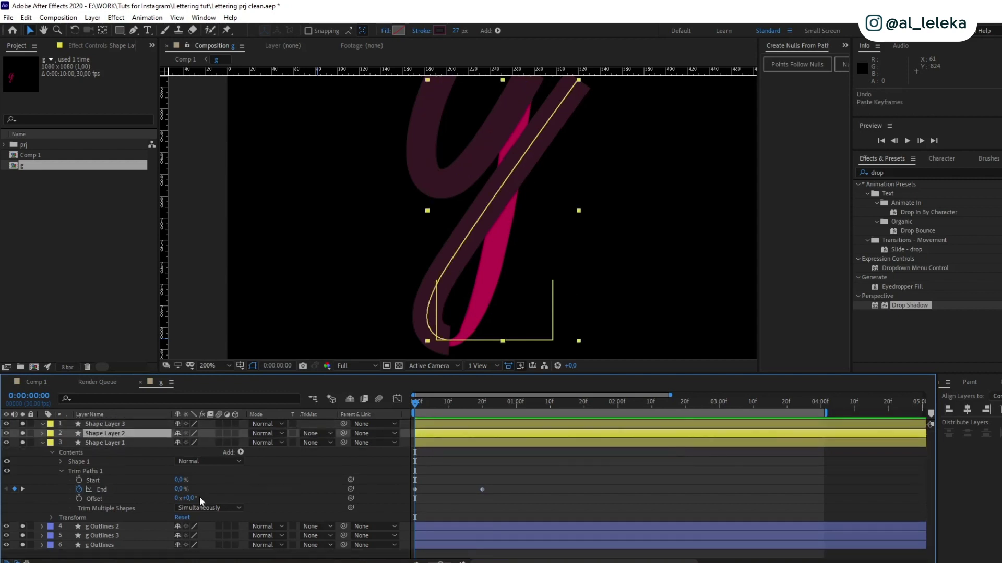
Step: Paste Shape Layer 1's Trim Paths End keyframes onto Shape Layers 2 and 3 and verify them
click(89, 472)
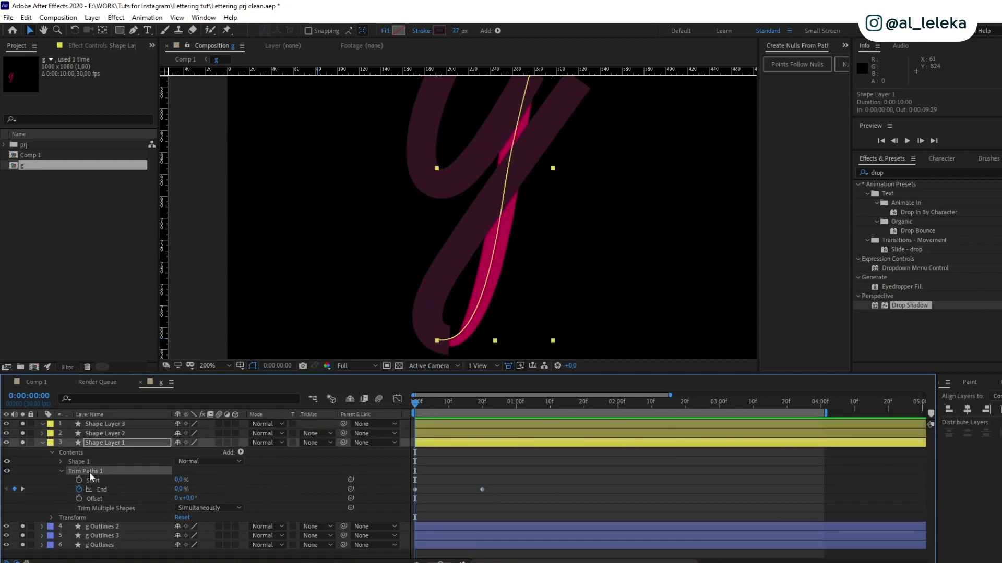
click(100, 434)
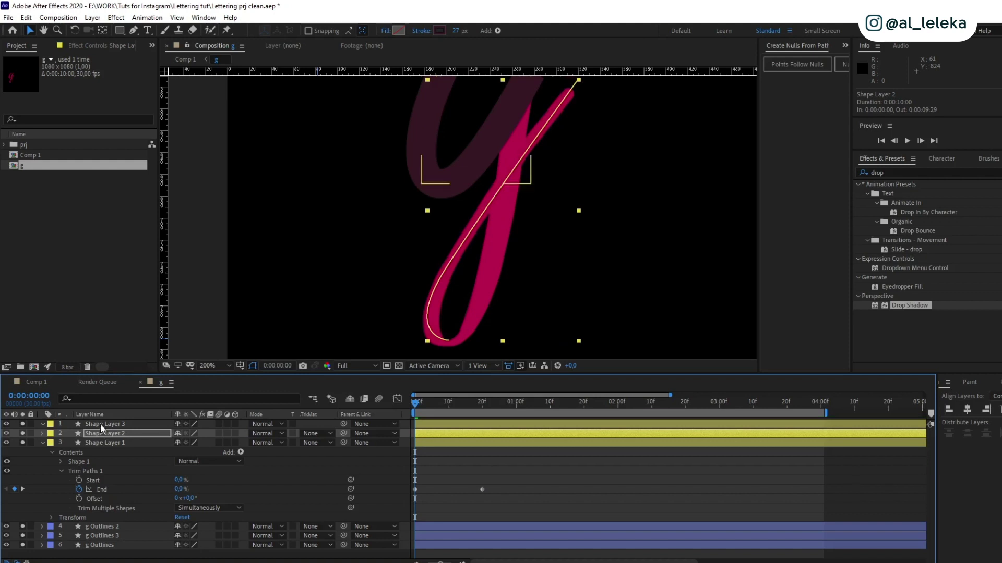
key(u)
click(100, 424)
key(ctrl+v)
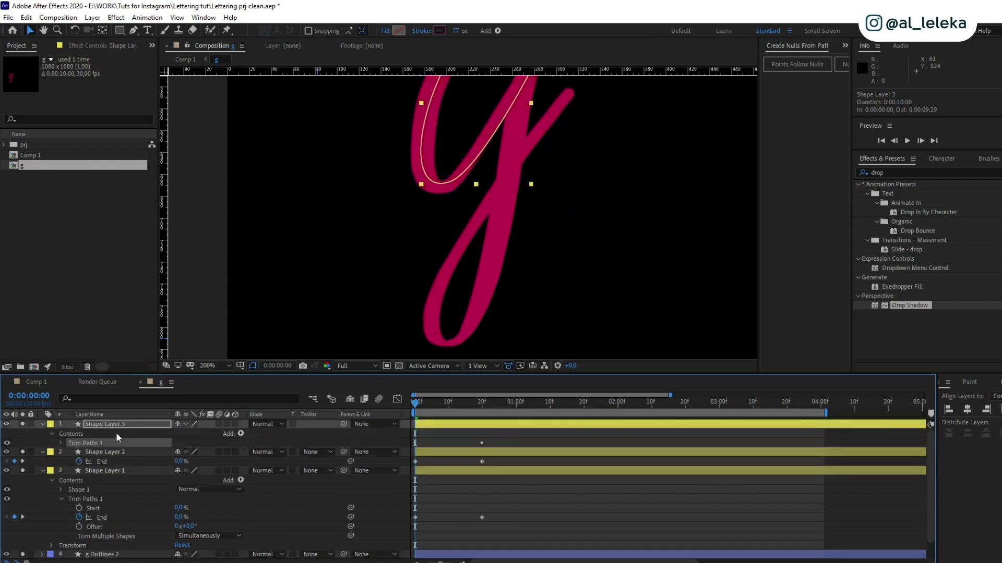
key(u)
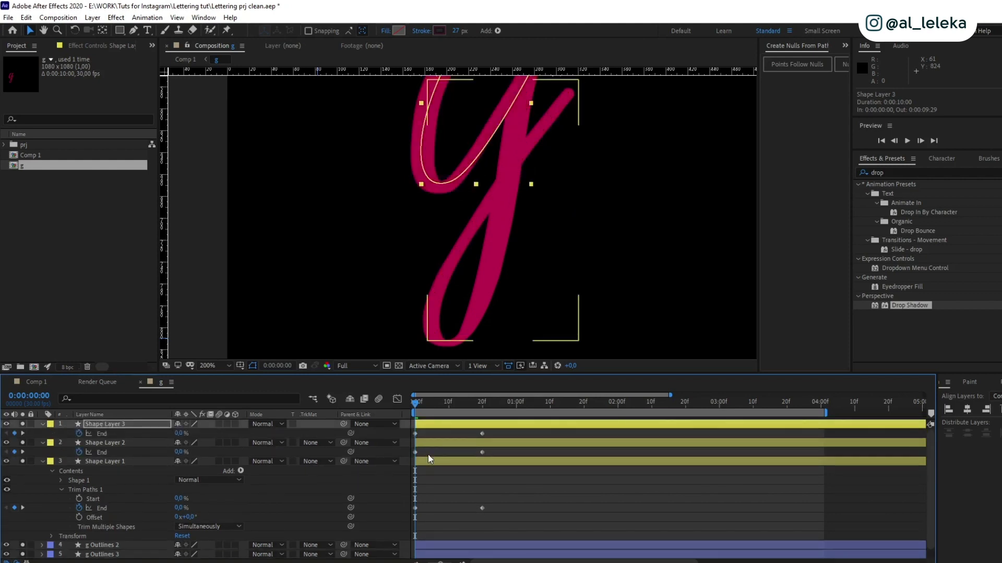
key(u)
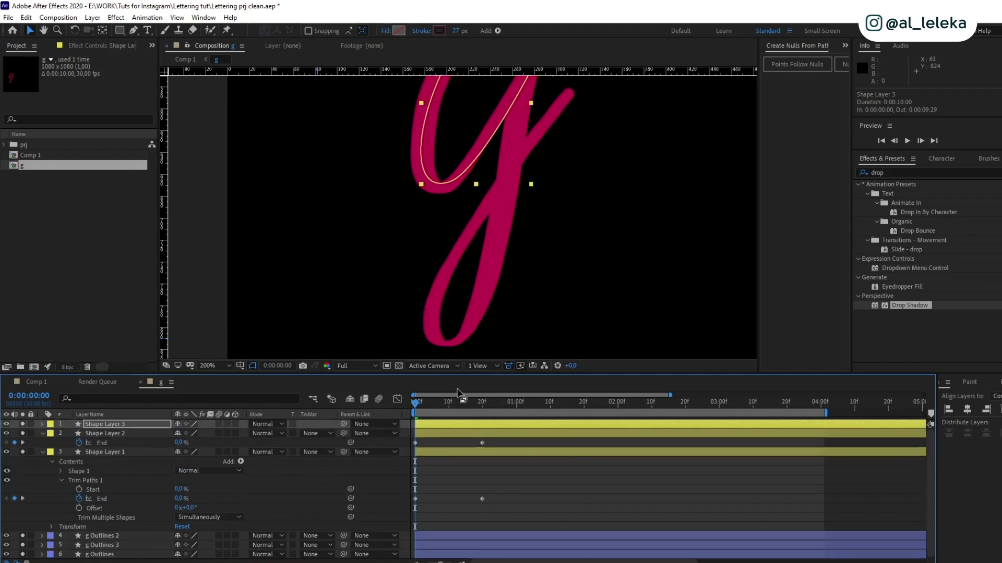
key(u)
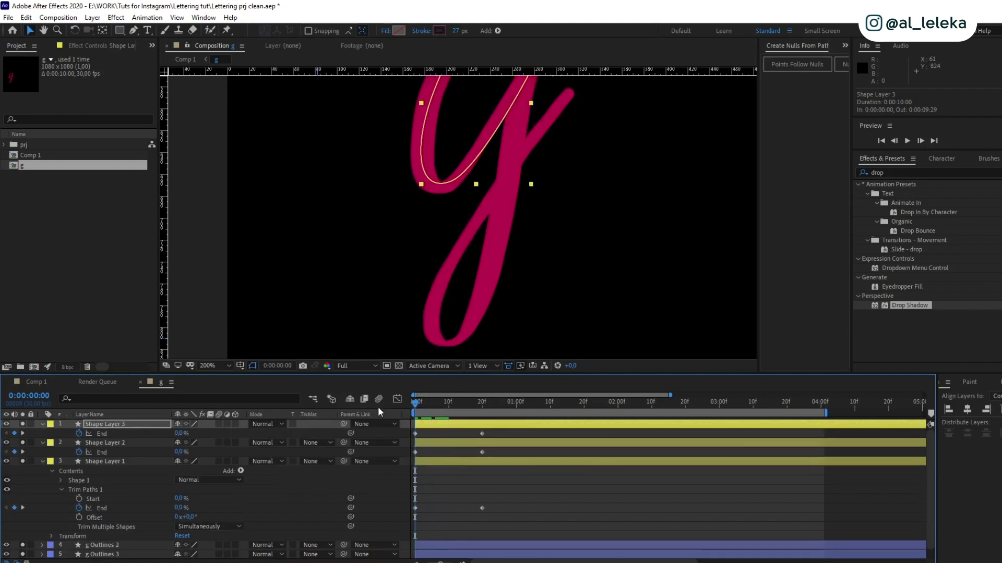
drag(495, 290, 465, 336)
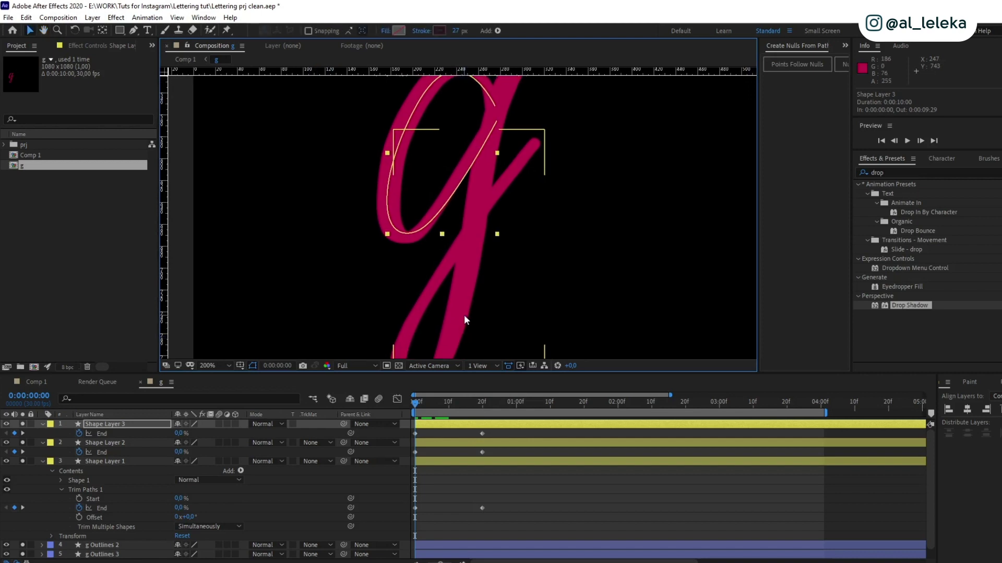
Step: Scrub the stroke reveal, then apply Easy Ease (F9) to Shape Layer 1's End keyframes
click(427, 412)
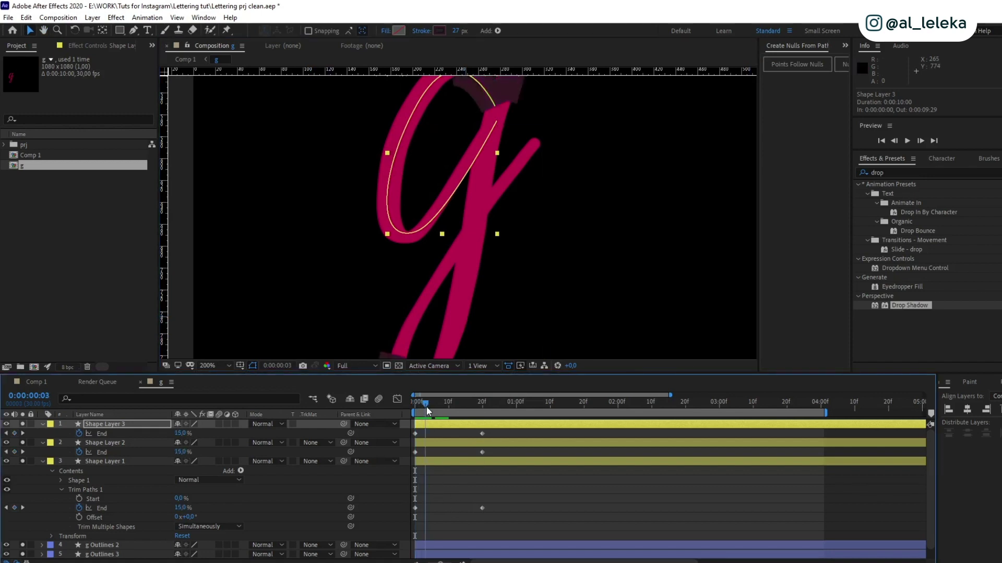
drag(427, 411, 436, 405)
drag(500, 79, 477, 137)
drag(433, 334, 444, 306)
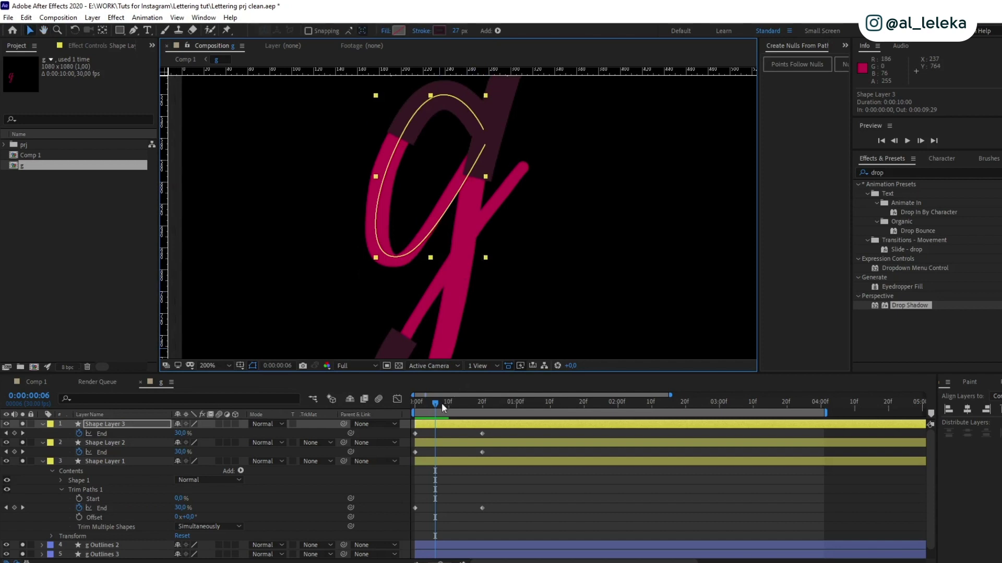
click(415, 499)
drag(406, 412, 399, 523)
key(F9)
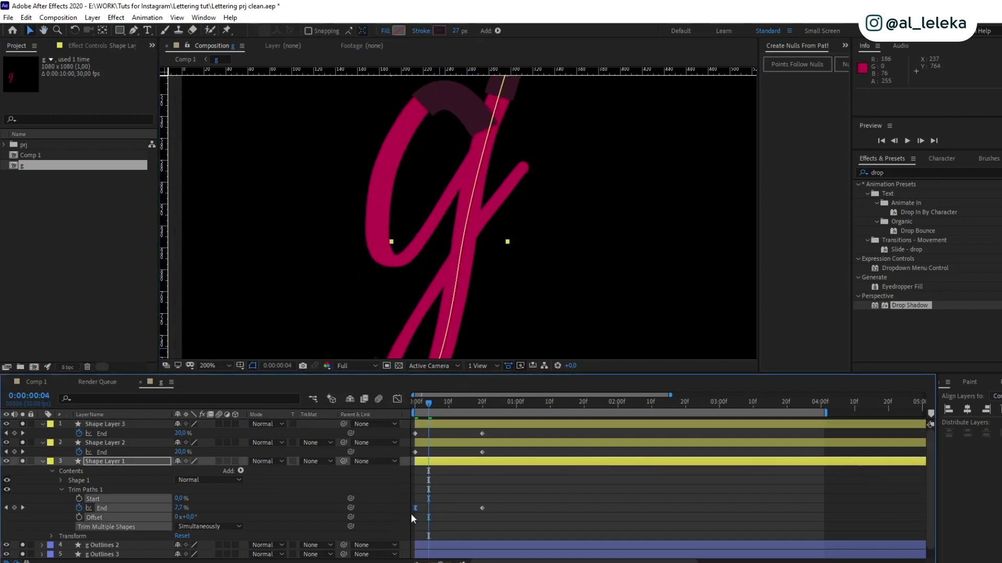
Step: Drag the End keyframes' influence handles in the speed graph to sharpen the ease, previewing the result
click(396, 400)
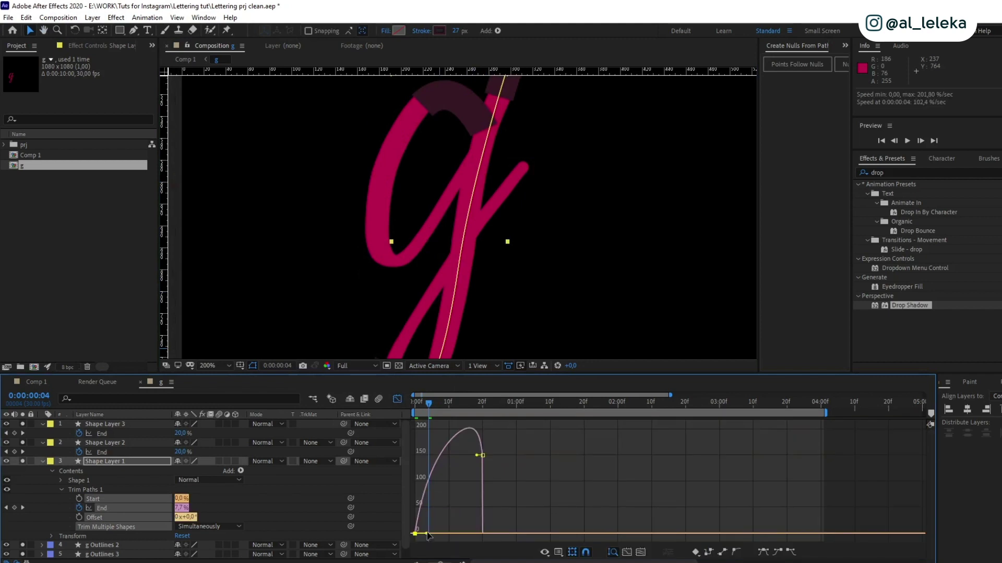
drag(426, 533, 438, 532)
drag(427, 398, 414, 399)
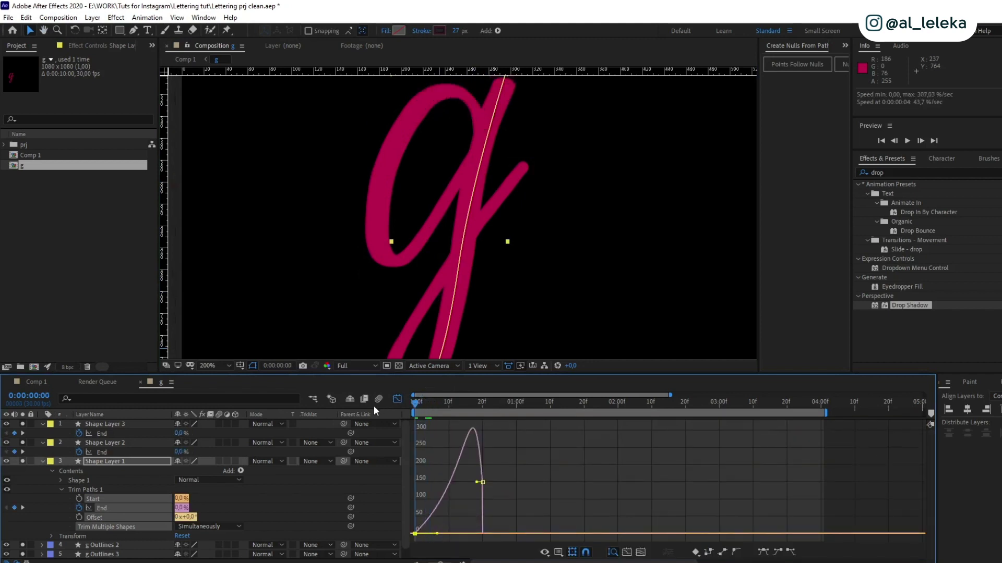
key(space)
key(space)
drag(431, 405, 473, 412)
drag(437, 534, 447, 531)
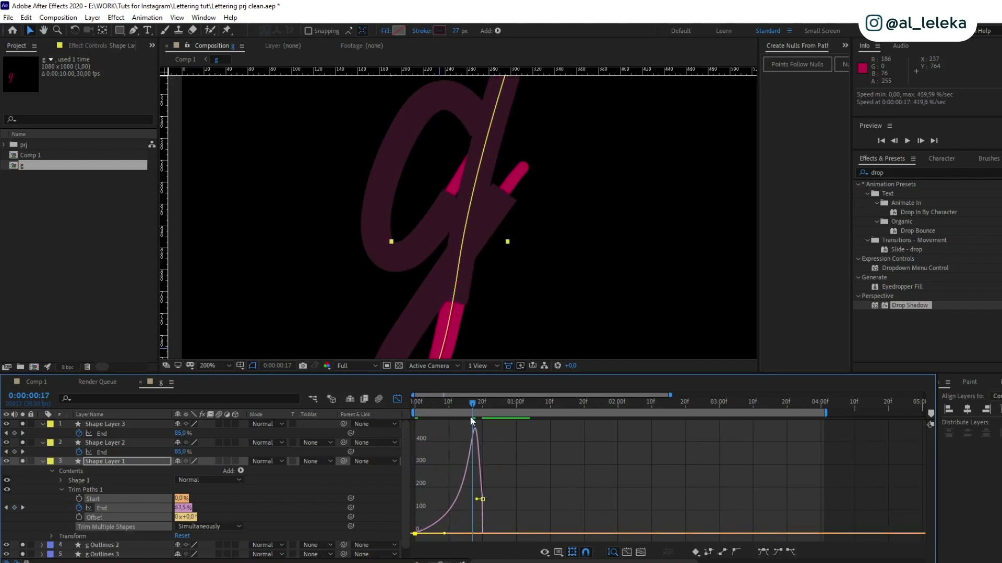
mouse_move(472, 399)
mouse_down()
mouse_move(480, 407)
mouse_move(469, 404)
mouse_up()
key(shift+F3)
drag(501, 302, 474, 226)
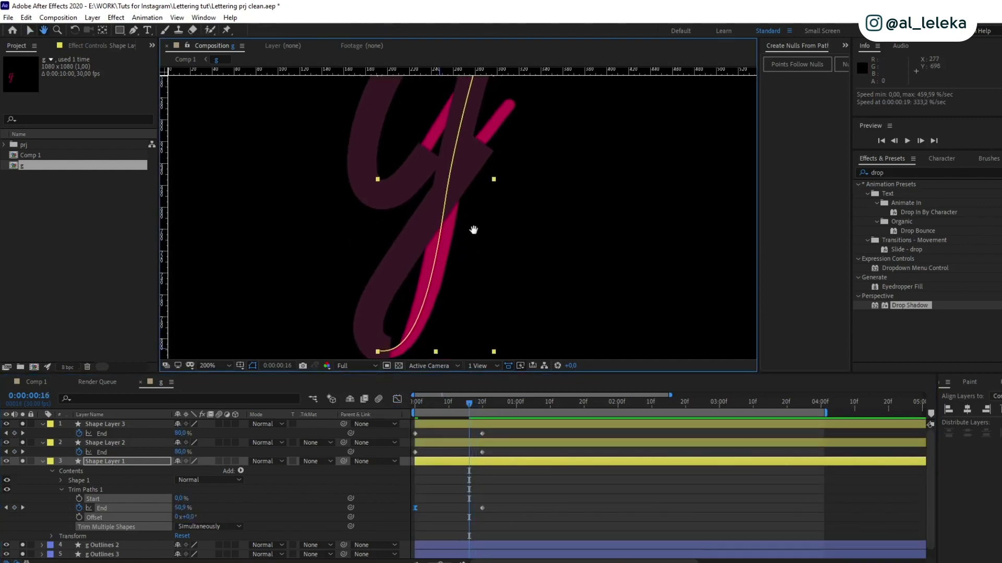
drag(468, 401, 474, 402)
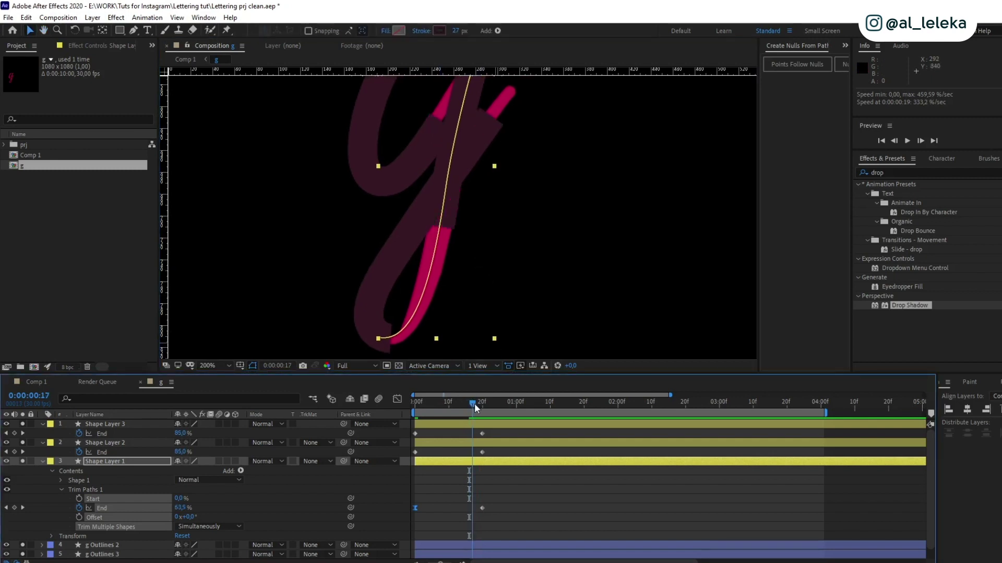
Step: Slide Shape Layer 2 to start at frame 17, ease its End keyframes with long influence, and preview
click(446, 442)
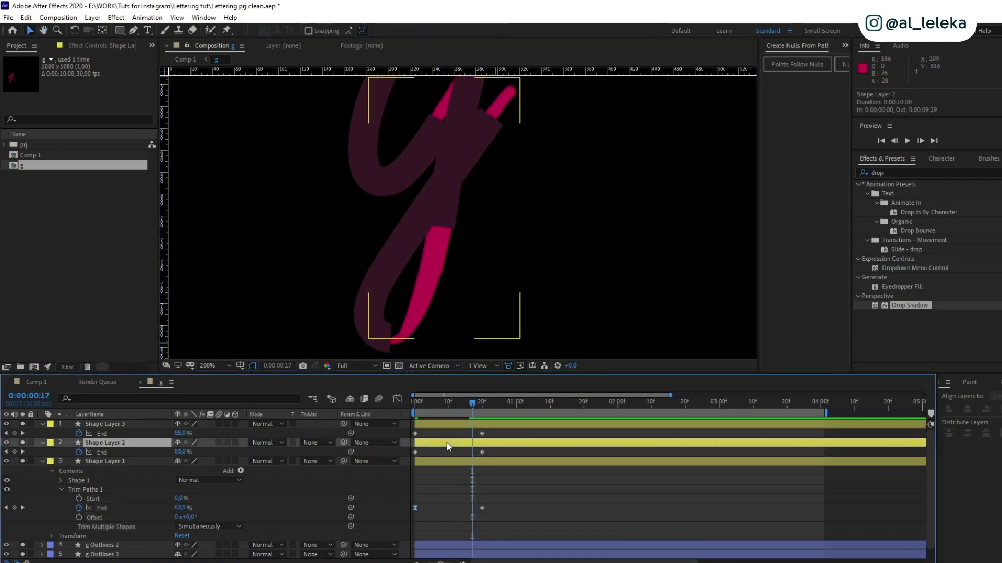
drag(448, 443, 543, 452)
click(398, 399)
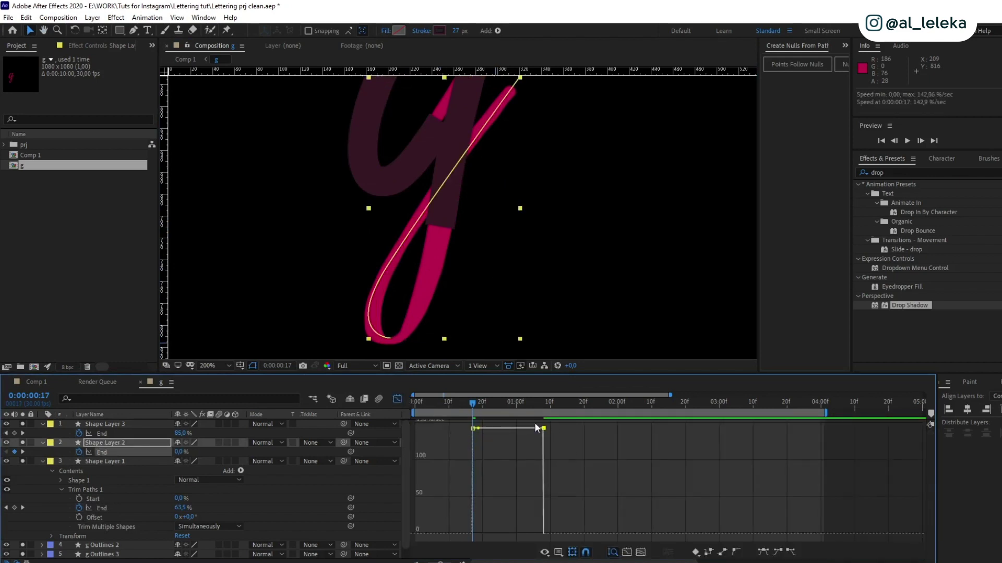
key(F9)
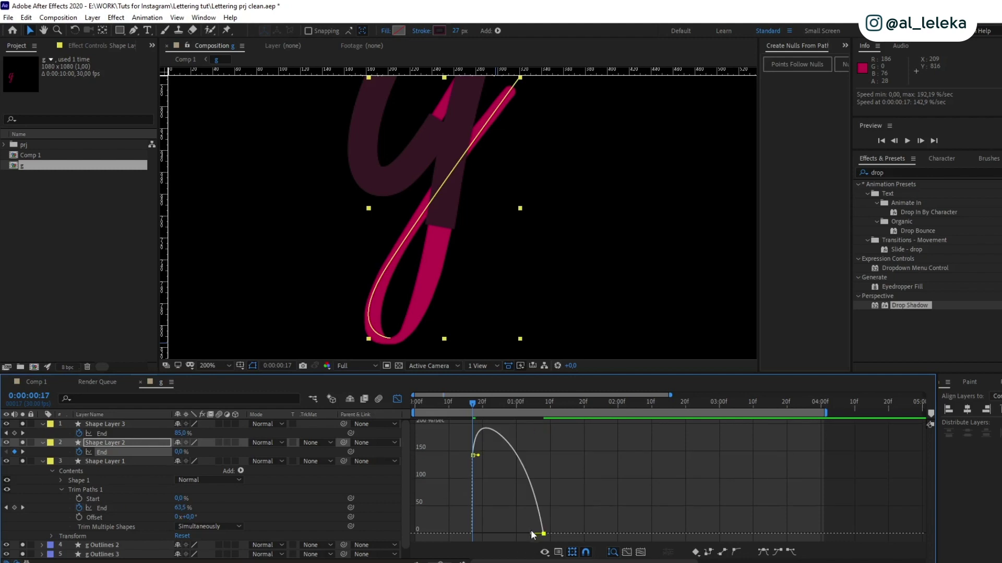
drag(531, 534, 514, 534)
drag(474, 402, 399, 403)
click(397, 399)
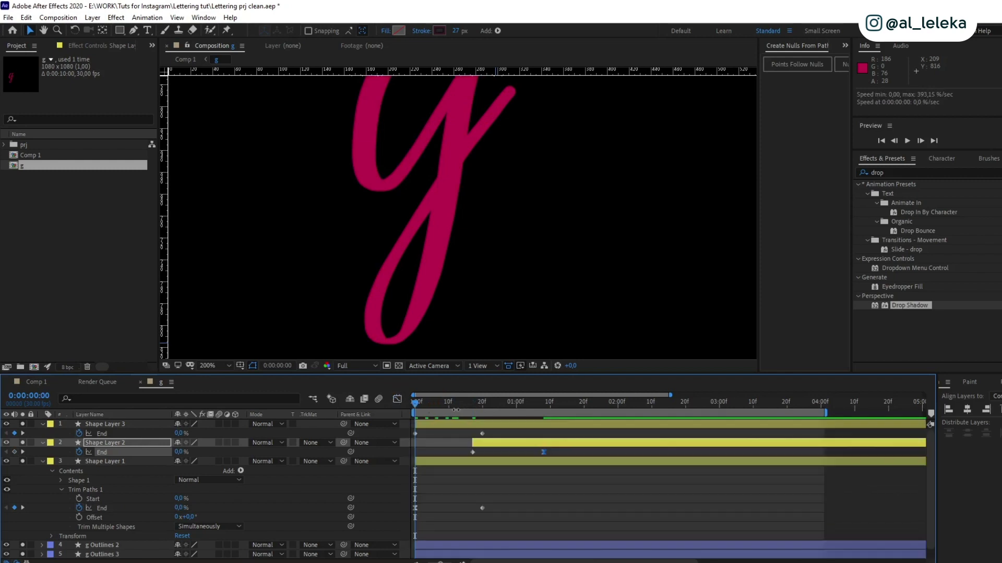
key(space)
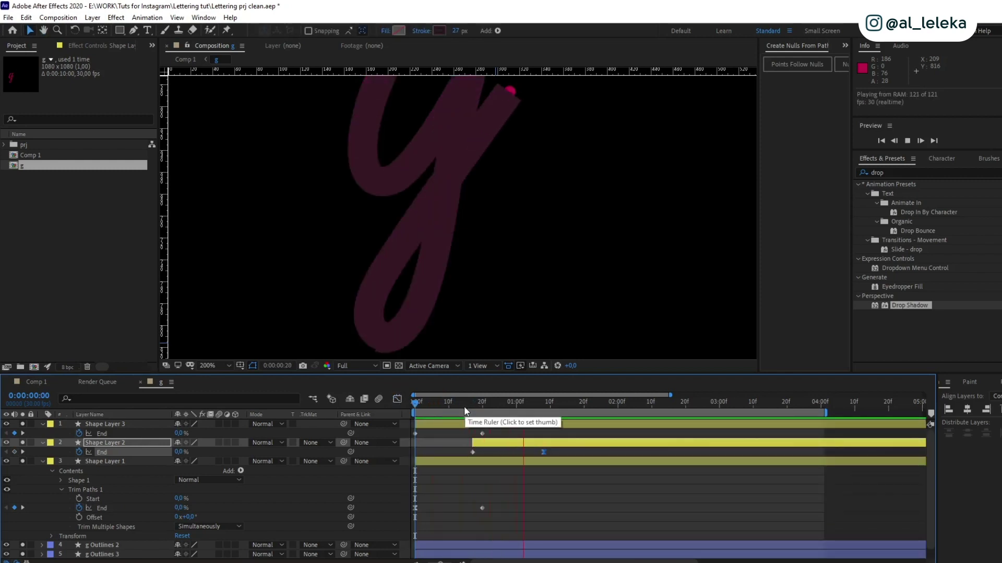
Step: Shift Shape Layer 3's bar so its loop reveal starts at 0:00:00:17
click(463, 406)
drag(462, 407, 486, 424)
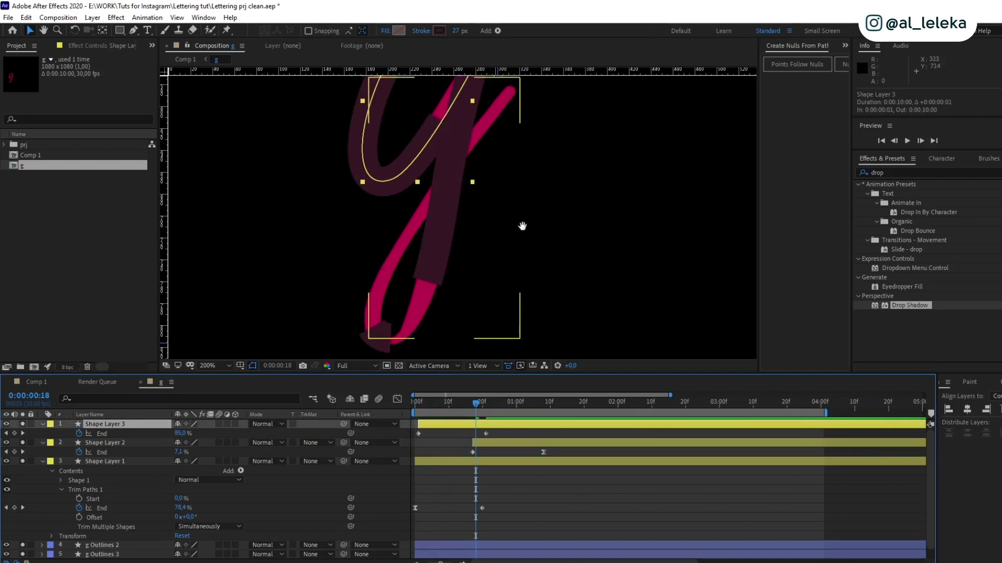
drag(476, 117, 473, 192)
click(419, 403)
drag(429, 402, 472, 397)
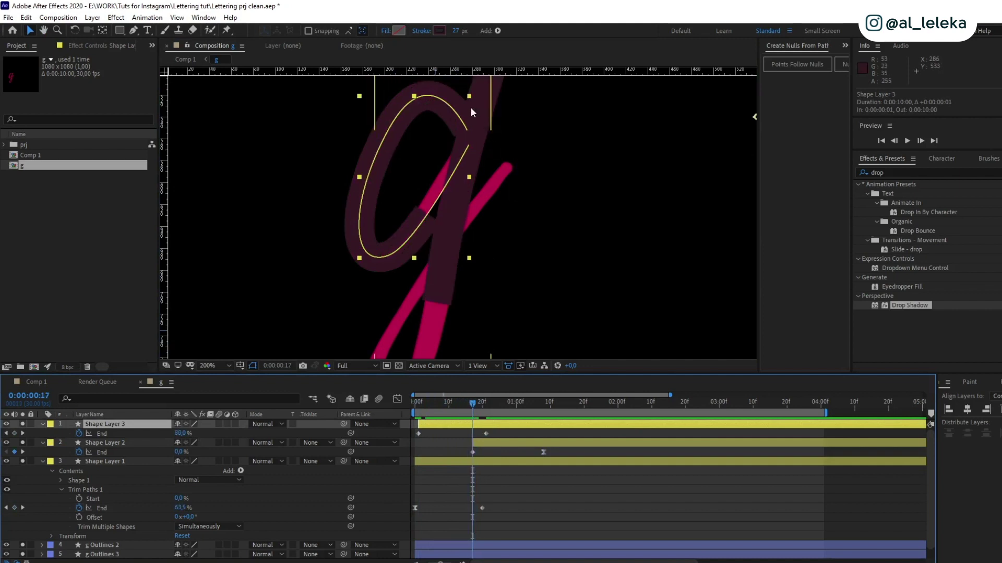
mouse_move(449, 427)
mouse_down()
mouse_move(499, 427)
mouse_move(451, 434)
mouse_up()
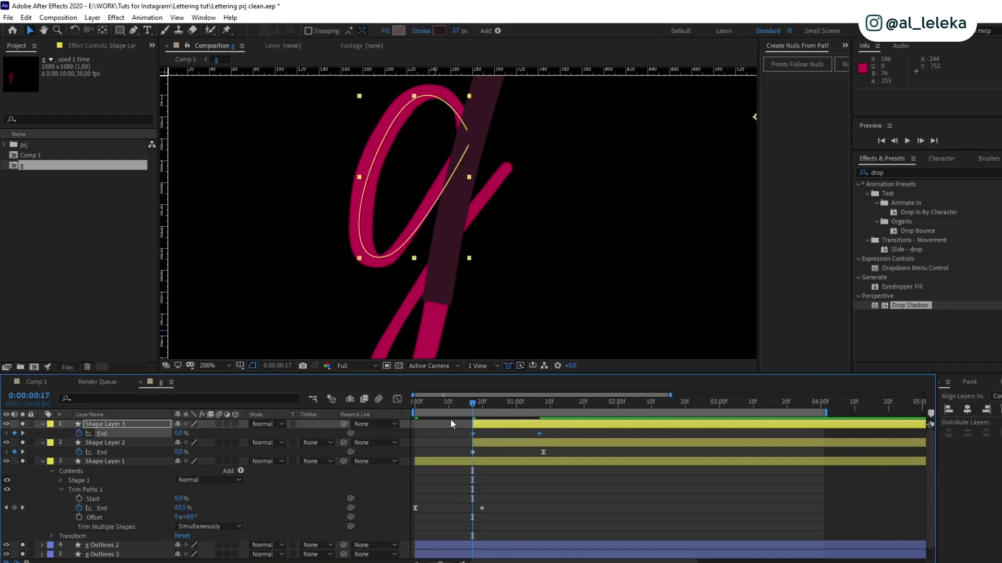
Step: Ease Shape Layer 3's two End keyframes in the speed graph into a sharp peak near 600%/sec
click(397, 400)
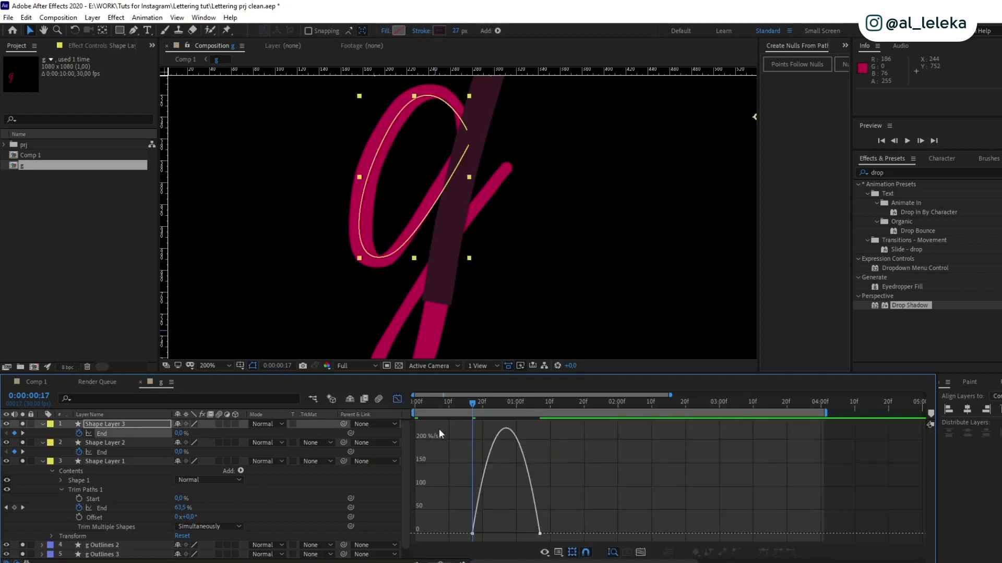
drag(575, 513, 514, 534)
key(space)
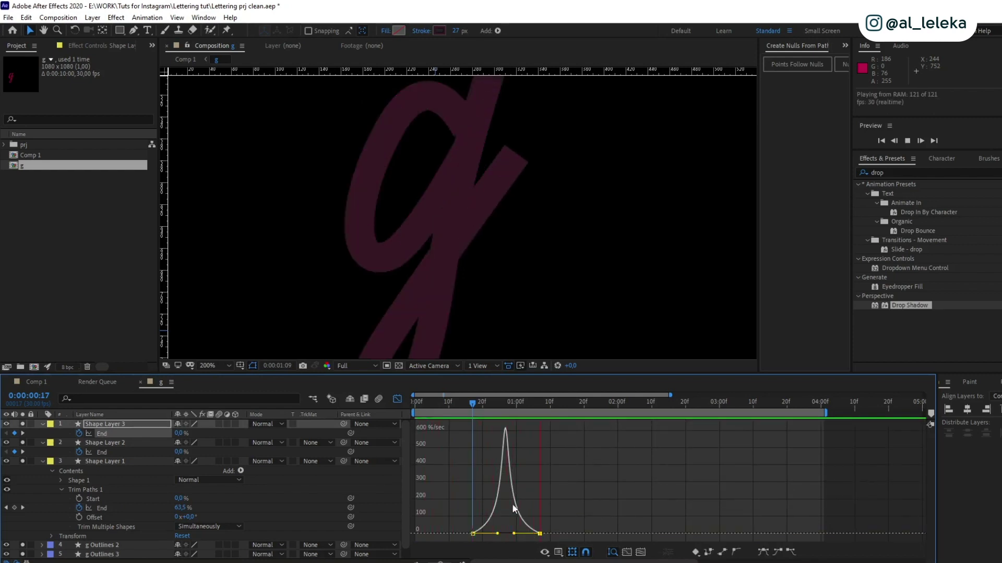
drag(486, 404, 384, 405)
click(397, 399)
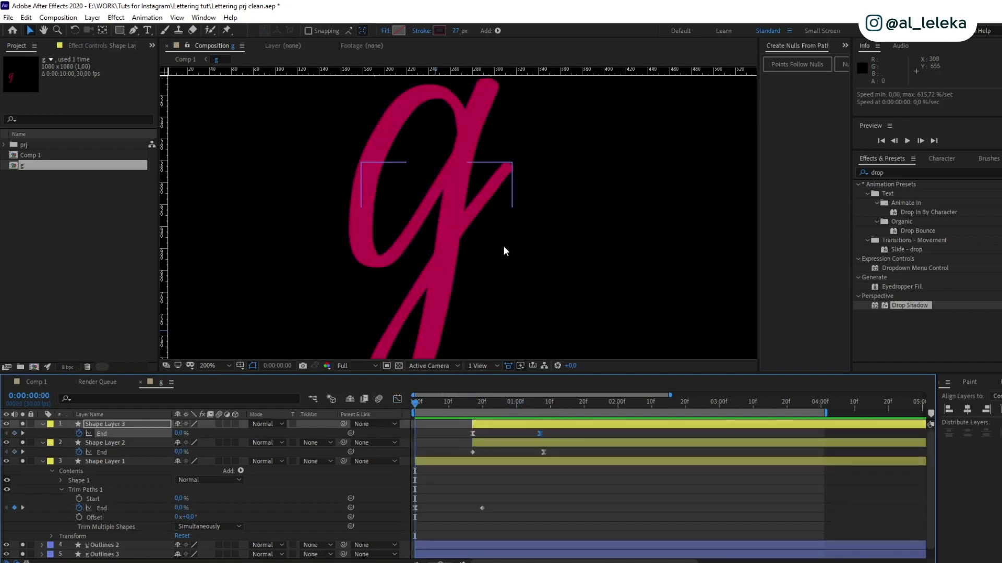
scroll(503, 249, down, 2)
key(space)
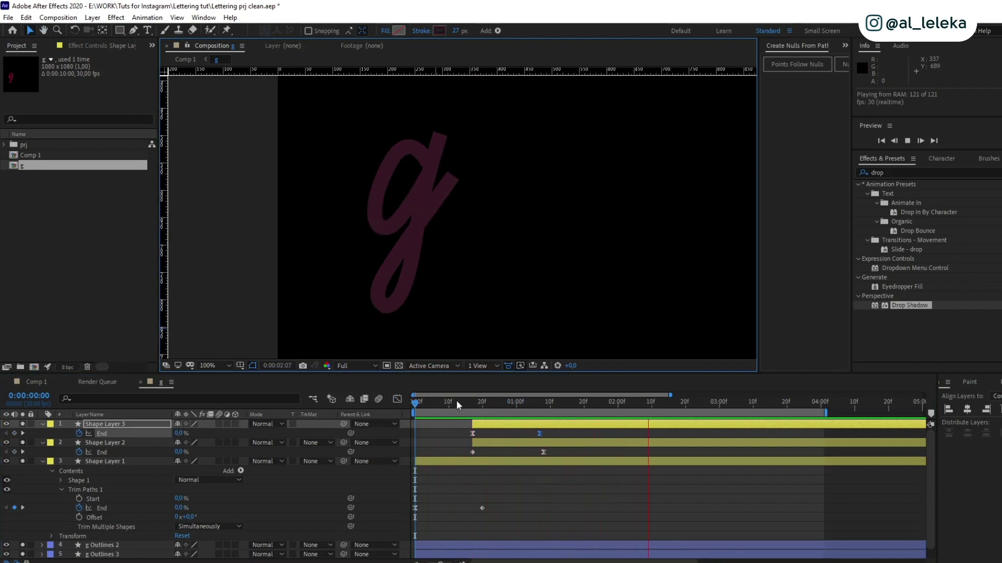
key(space)
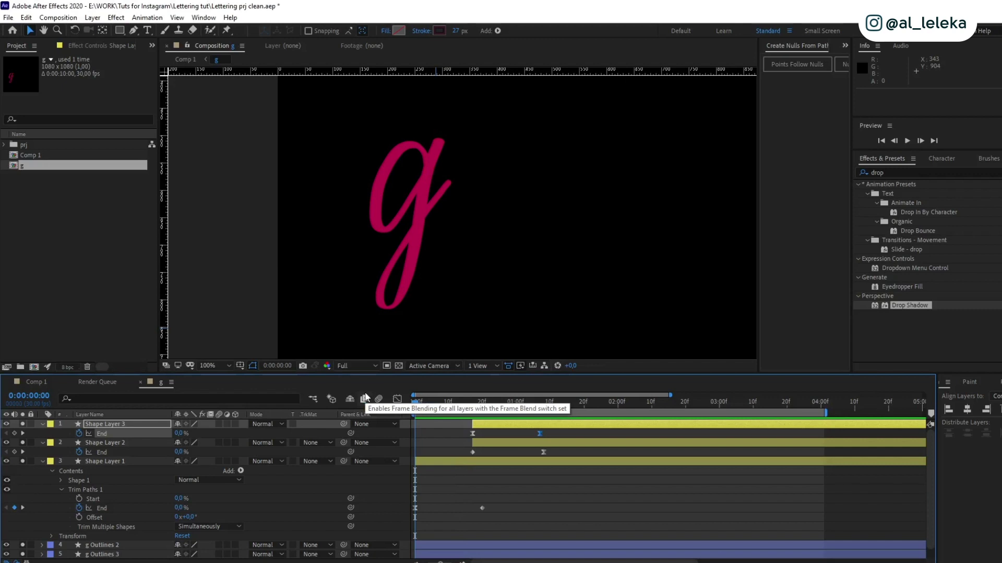
Step: Apply Set Matte to Shape Layer 1, taking the matte from g Outlines
mouse_move(415, 402)
mouse_down()
mouse_move(573, 402)
mouse_move(612, 412)
mouse_up()
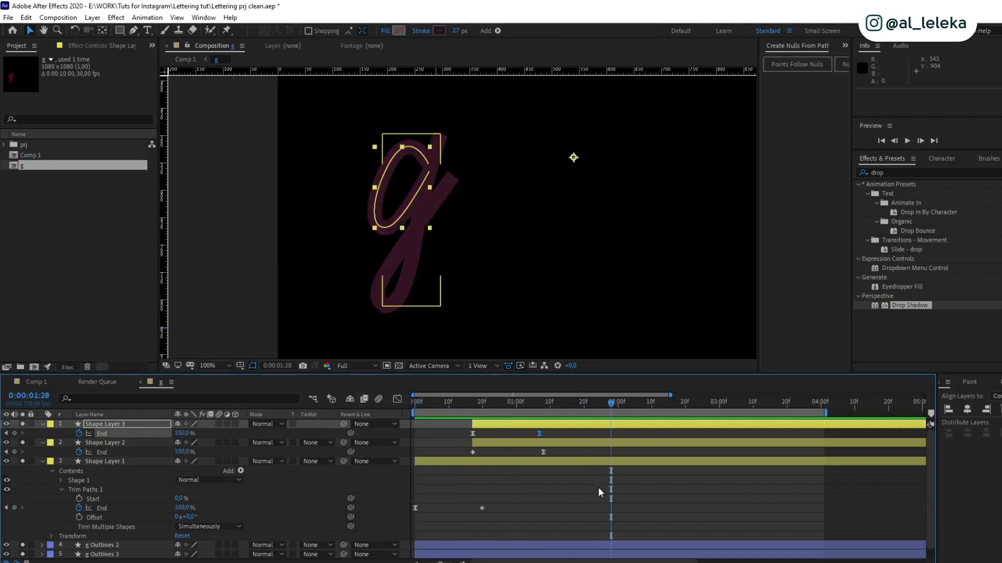
click(593, 493)
click(593, 403)
click(134, 461)
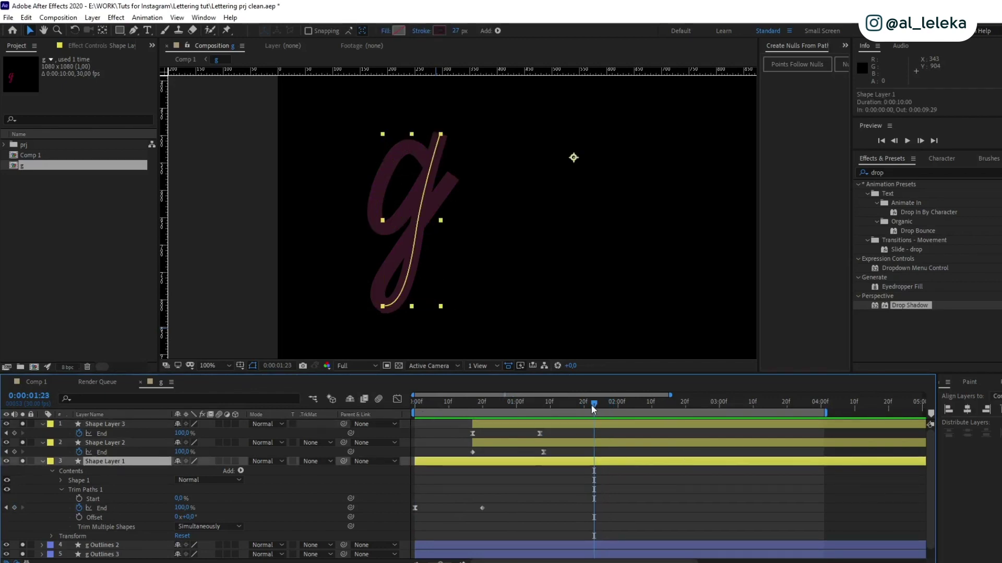
click(900, 172)
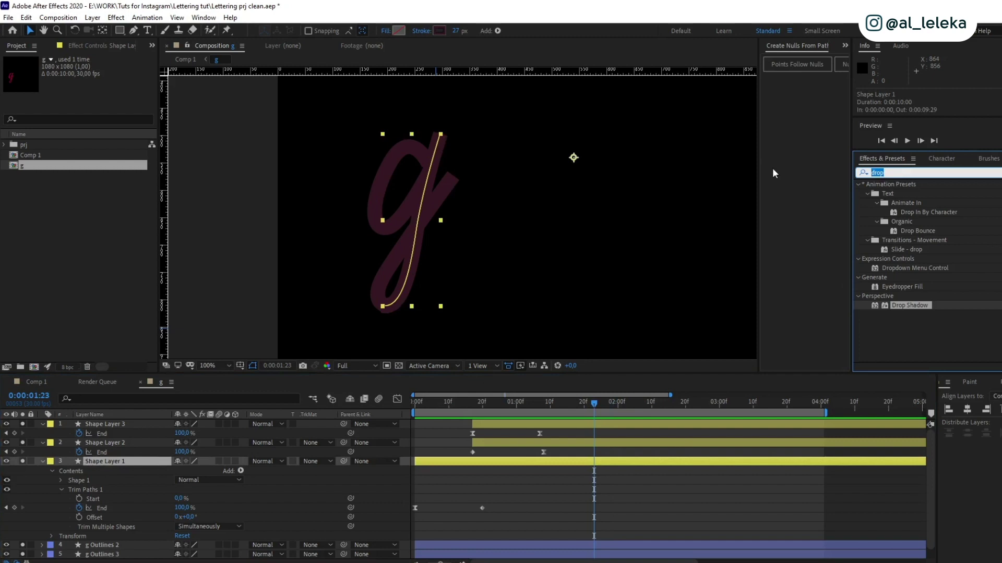
text(set ma)
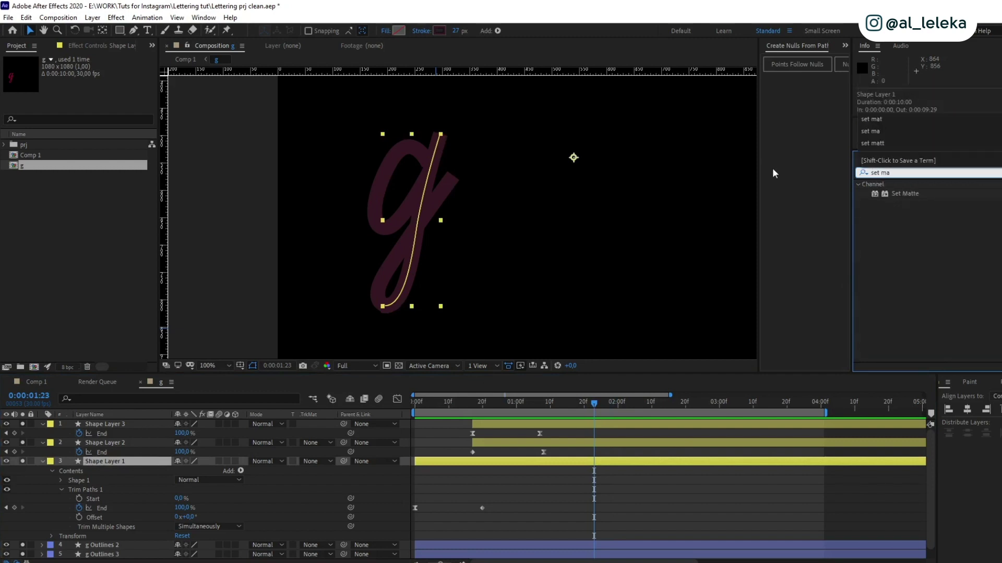
double_click(913, 193)
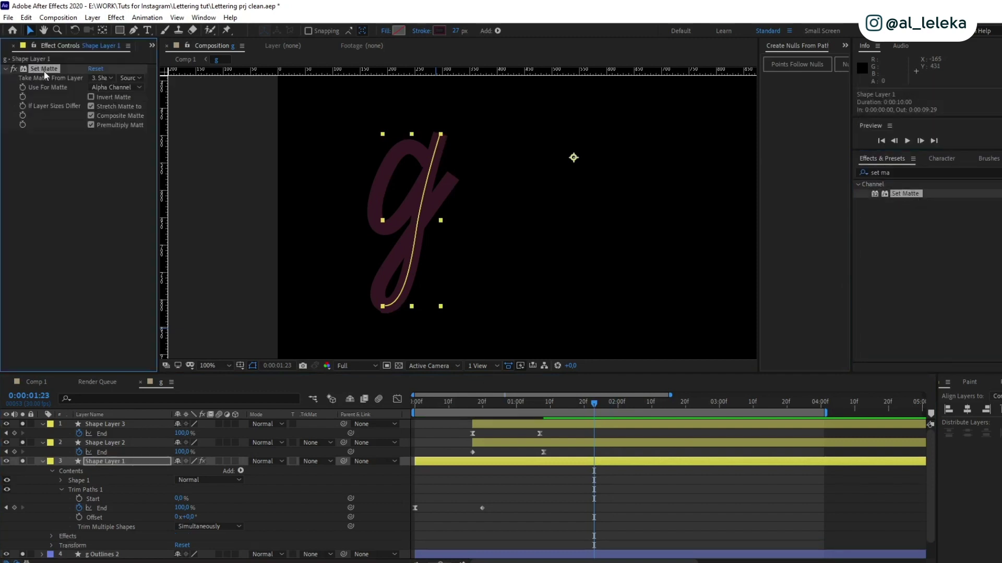
click(103, 77)
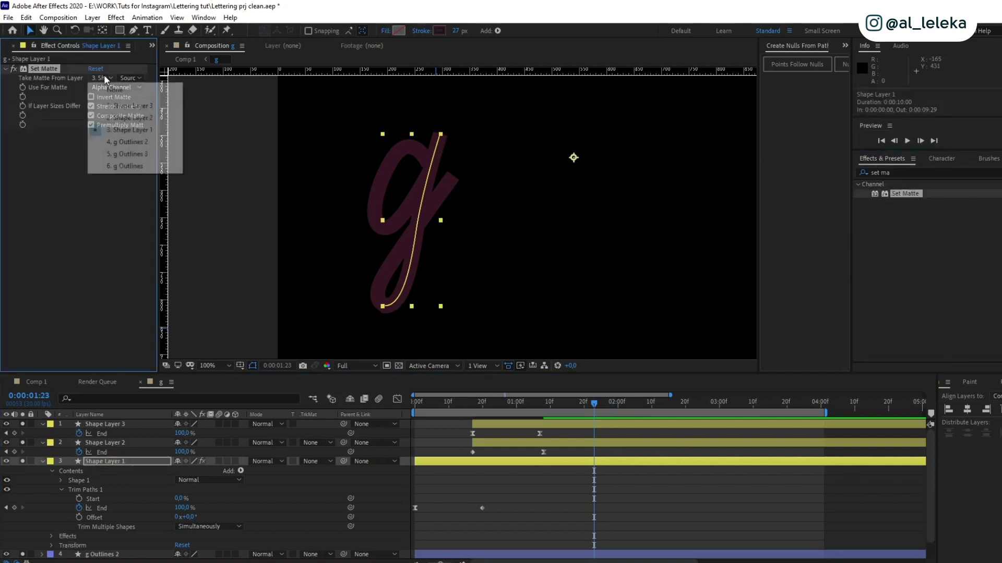
click(129, 166)
drag(574, 400, 628, 423)
Step: Apply Set Matte to Shape Layer 2 with g Outlines 3 as its matte layer
click(506, 444)
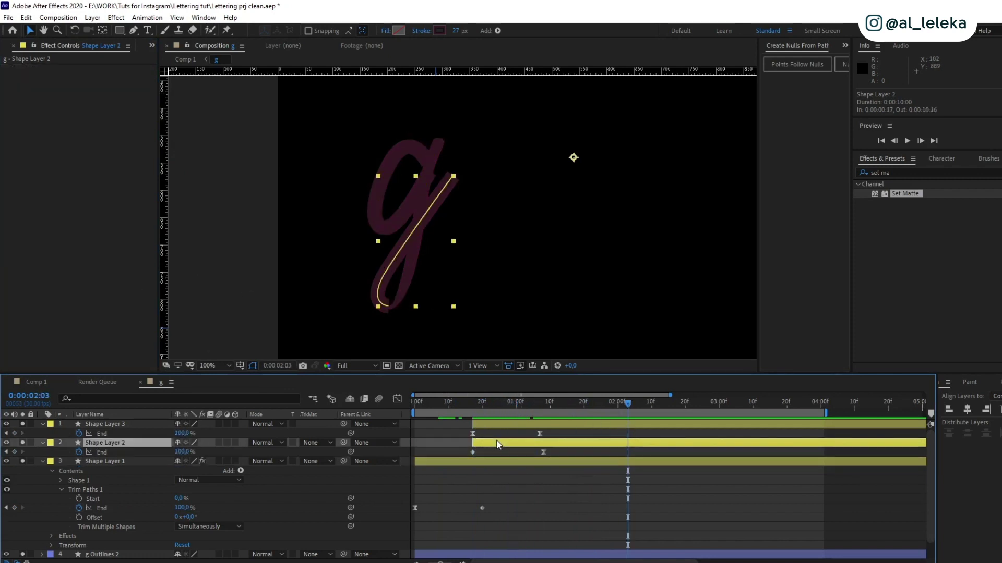
double_click(903, 194)
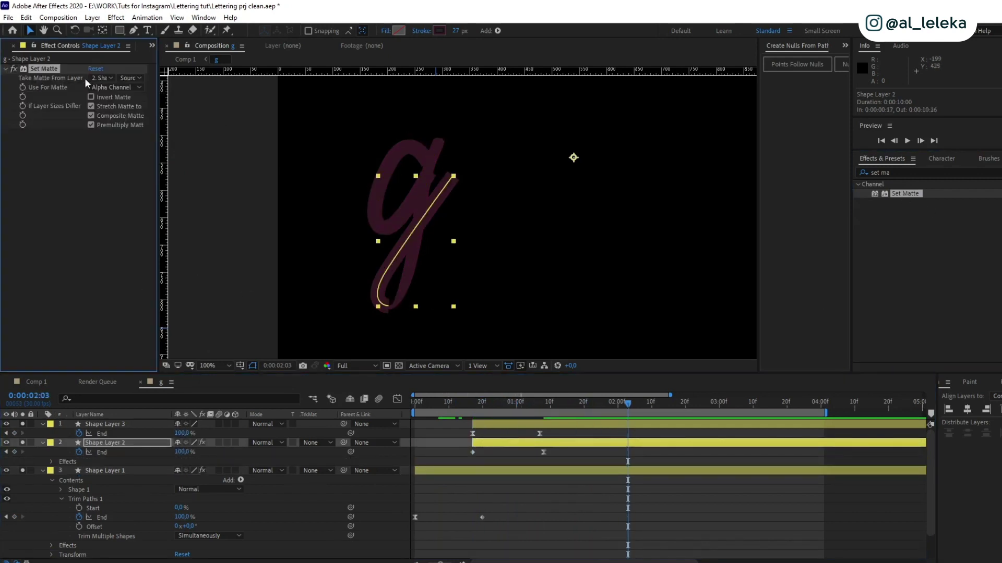
click(99, 77)
click(128, 154)
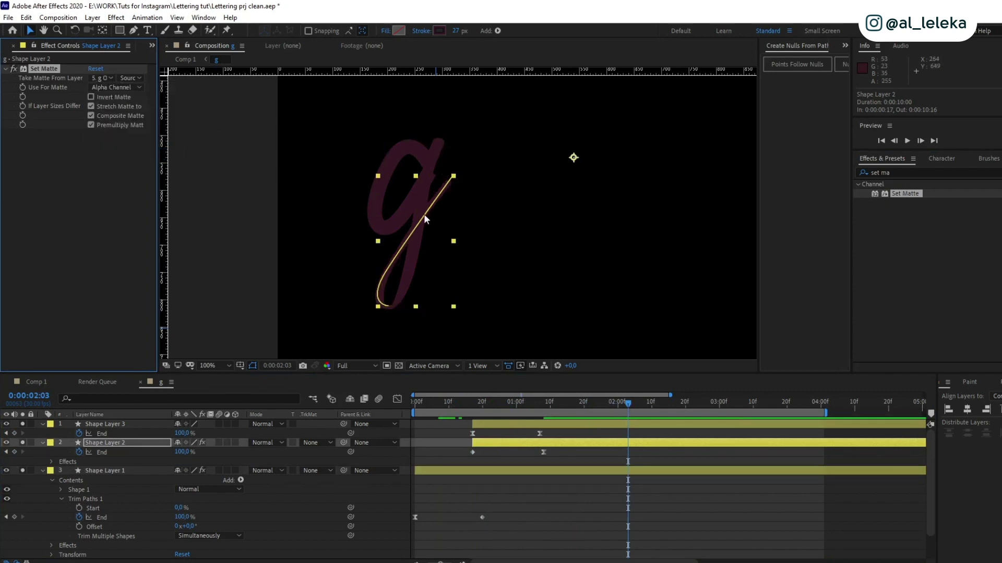
Step: Apply Set Matte to Shape Layer 3 using g Outlines 2 as its matte
click(665, 423)
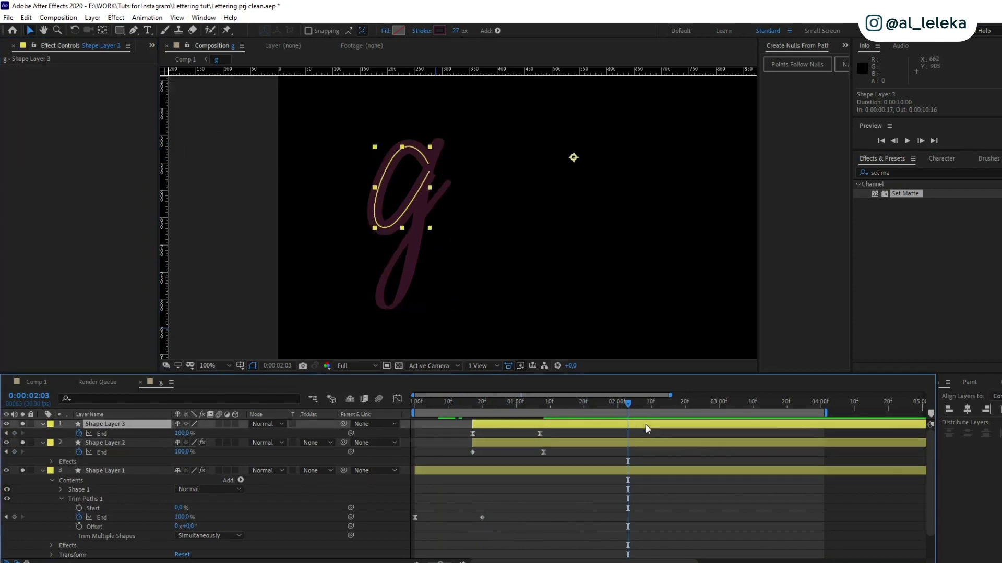
double_click(907, 194)
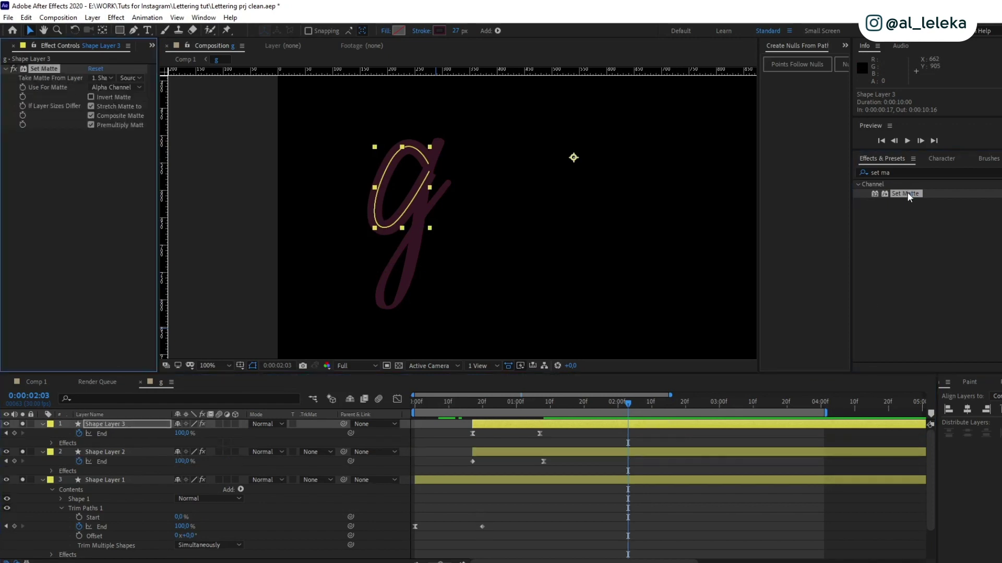
click(107, 78)
click(129, 143)
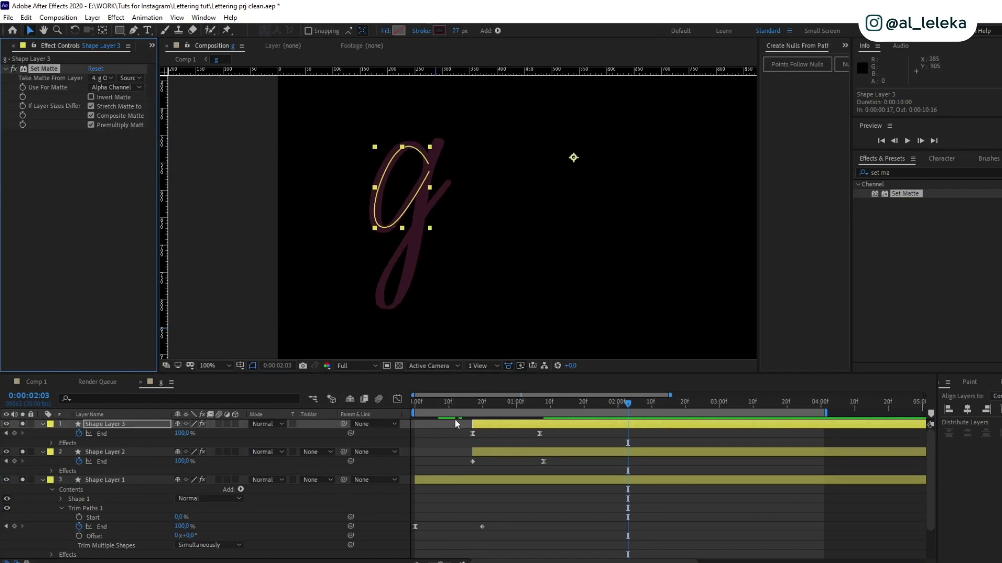
Step: Collapse all layer properties, hide the three g Outlines layers and preview the matted reveal
key(Home)
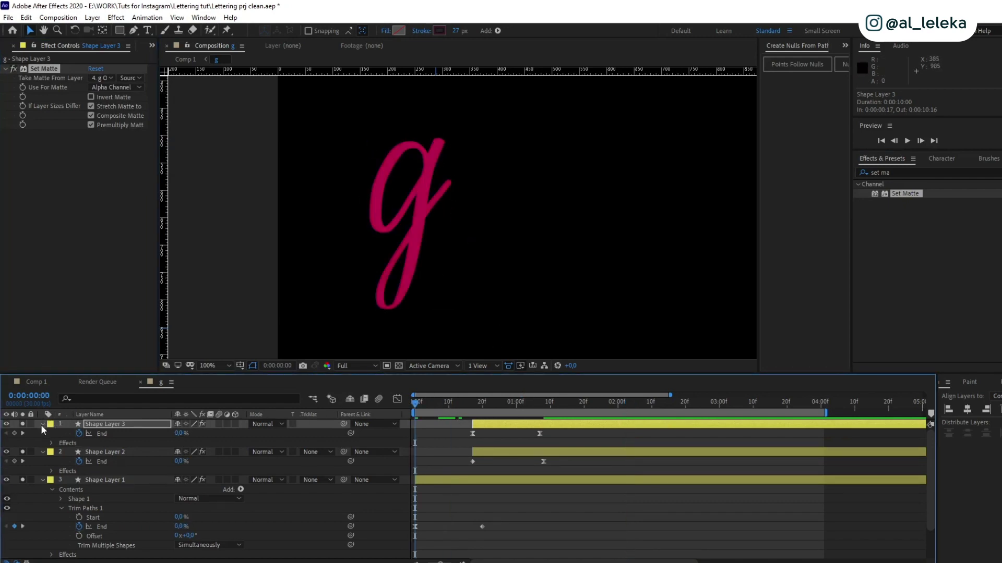
key(ctrl+a)
key(u)
click(74, 518)
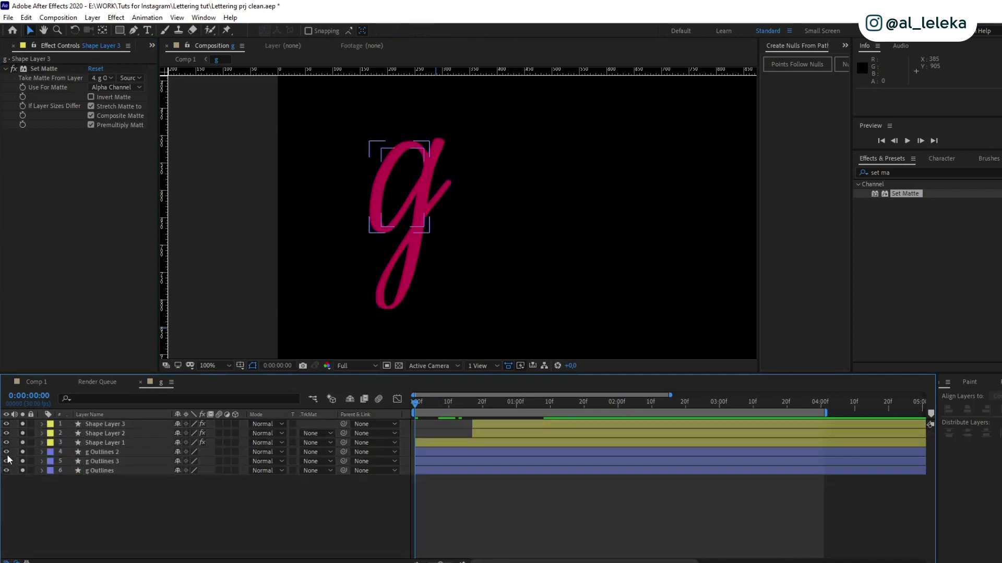
drag(6, 452, 6, 471)
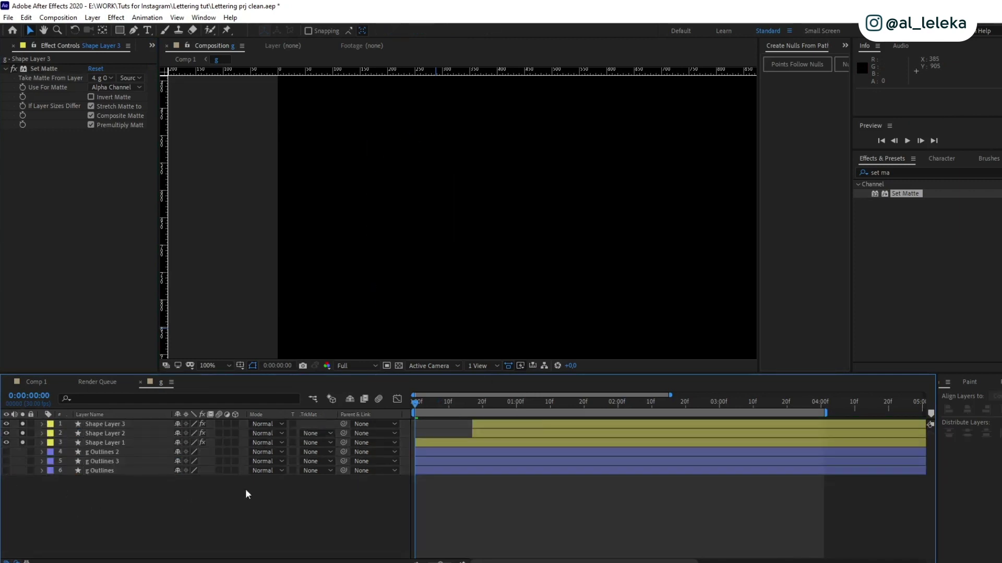
key(space)
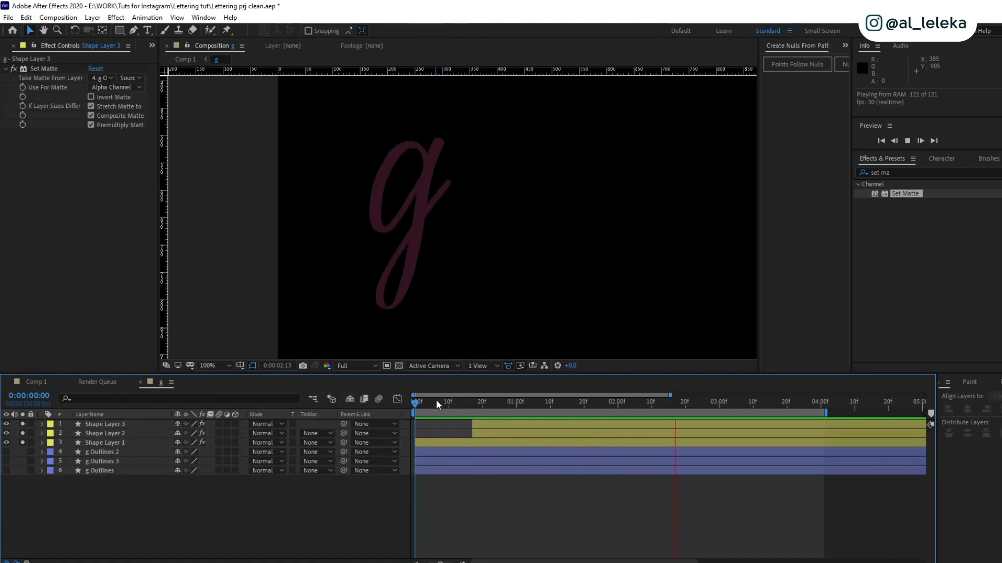
click(417, 402)
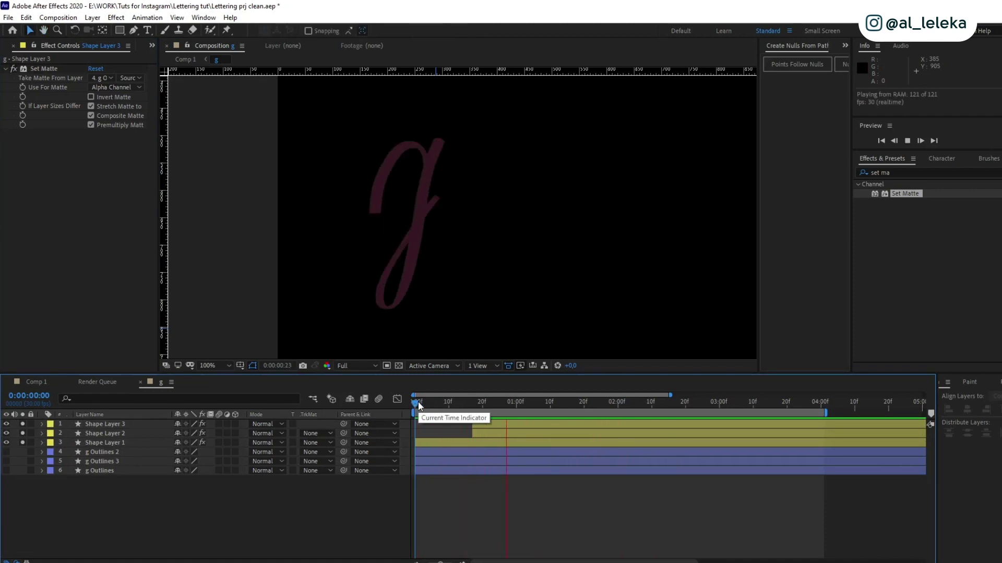
click(452, 403)
Step: Easy Ease Shape Layer 1's two End keyframes and move its last End keyframe earlier
click(443, 462)
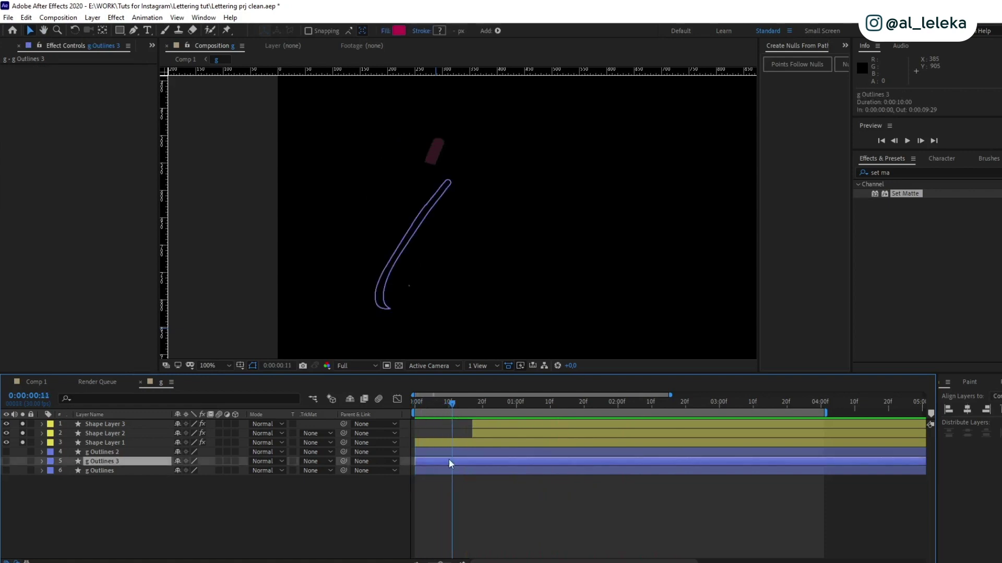
click(463, 443)
key(u)
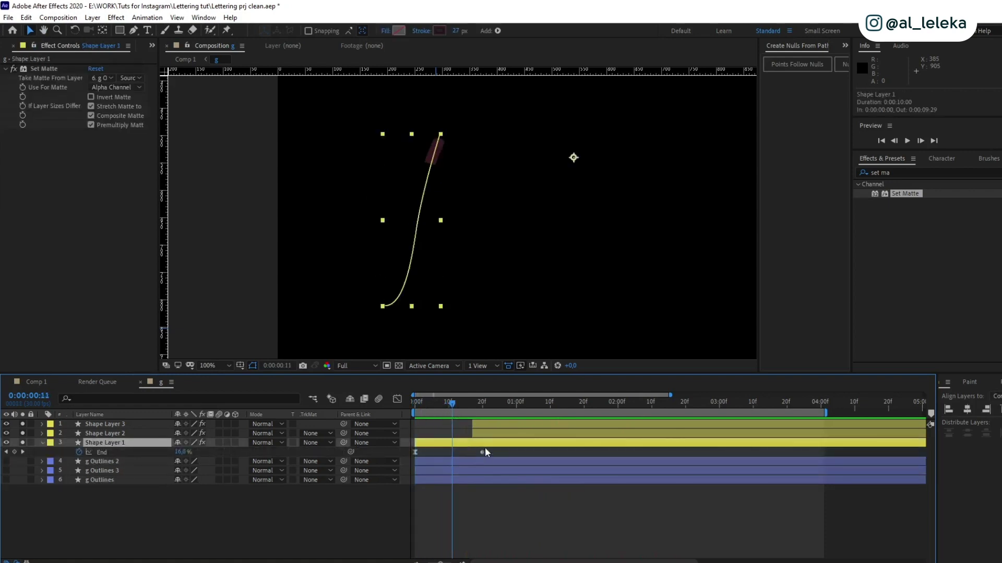
click(482, 433)
key(u)
click(481, 452)
key(u)
drag(553, 441, 452, 461)
key(F9)
click(481, 465)
drag(488, 434, 450, 422)
Step: Move Shape Layer 3's End keyframe from 20f to about 16f and preview the strokes
key(space)
click(494, 521)
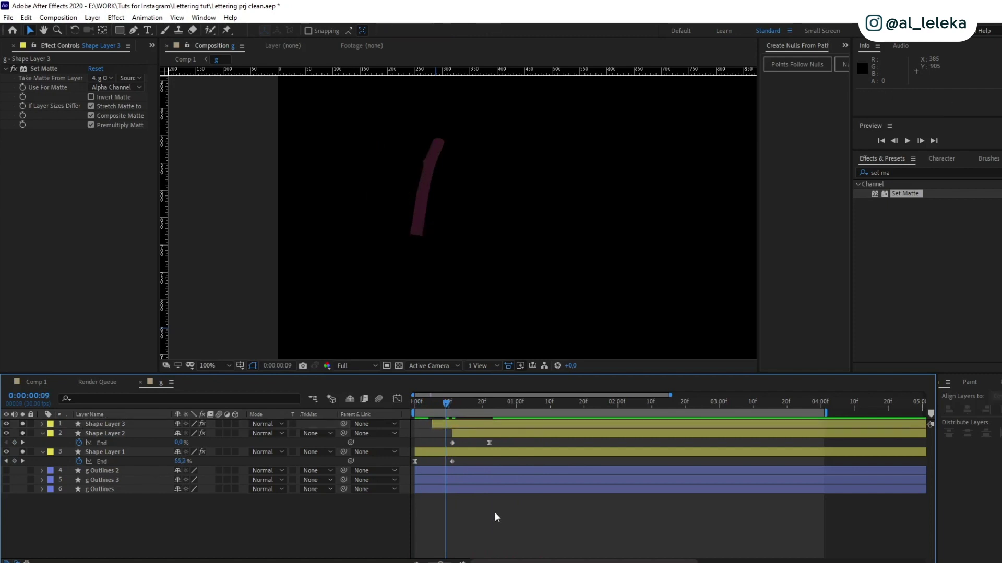
key(space)
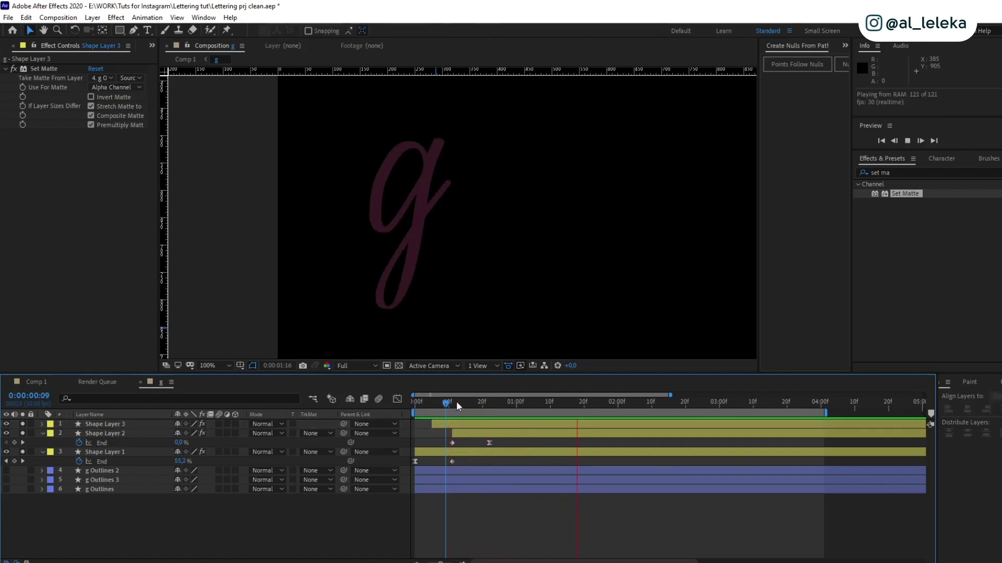
click(456, 402)
click(454, 425)
key(u)
click(480, 434)
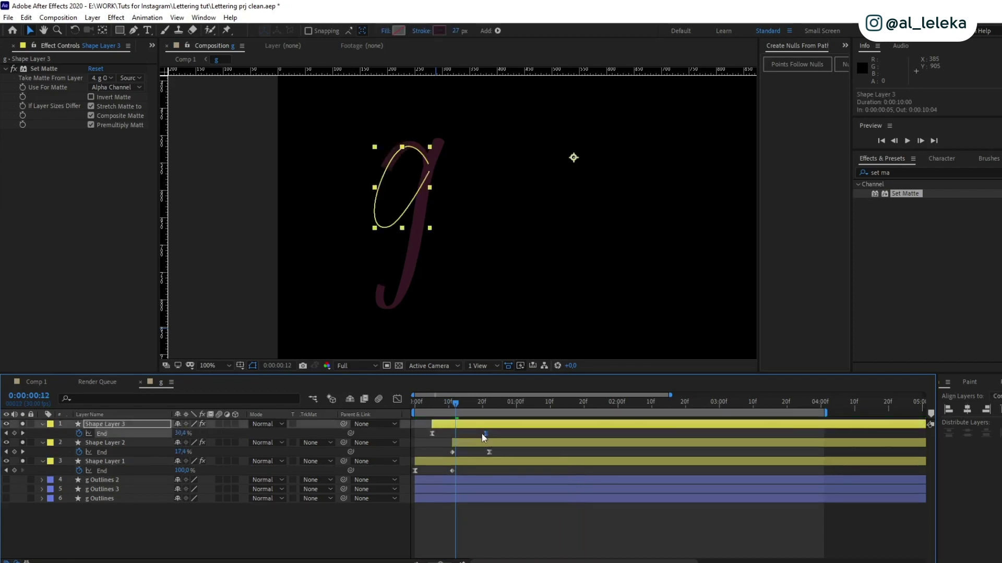
drag(479, 435, 470, 436)
drag(456, 402, 414, 405)
key(space)
click(472, 401)
Step: Move Shape Layer 2's End keyframe from 22f to about 28f and preview from frame 7
click(491, 453)
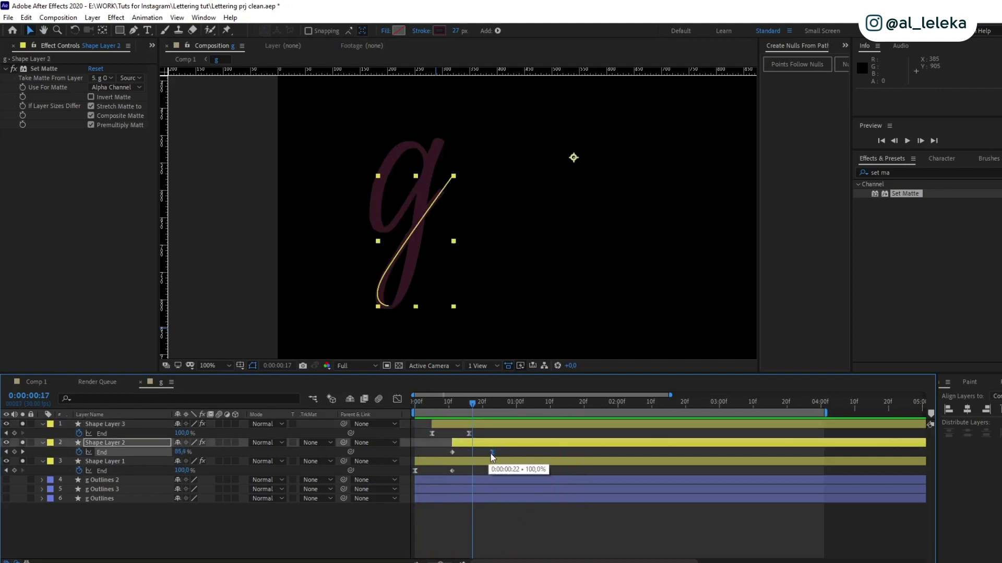
drag(494, 454, 512, 453)
drag(433, 401, 417, 404)
key(space)
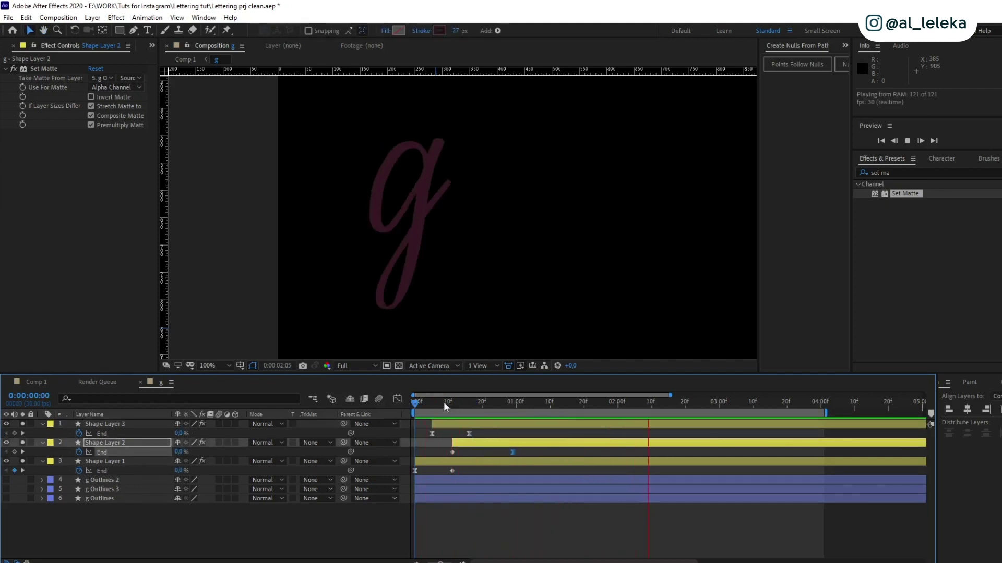
drag(429, 402, 445, 406)
key(space)
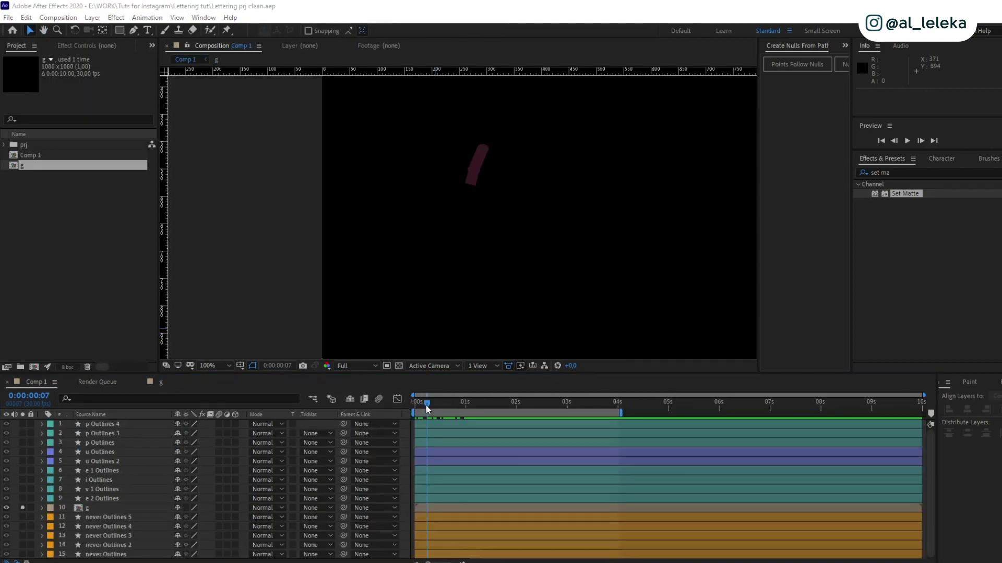
Step: Select the g layer, choose the Puppet Position Pin tool and set the time to 0:00:02:14
mouse_move(426, 407)
mouse_down()
mouse_move(393, 403)
mouse_move(460, 405)
mouse_up()
click(465, 215)
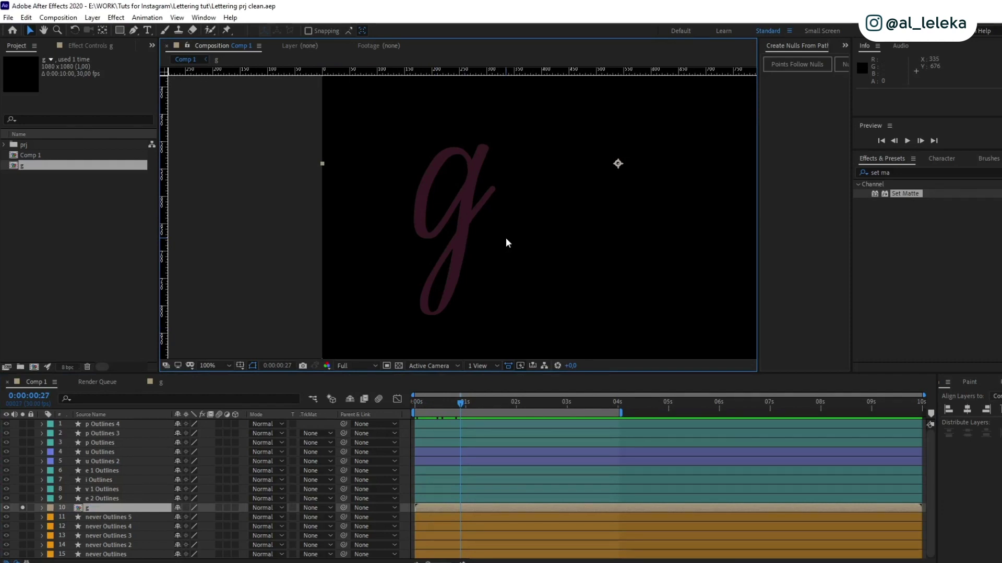
click(227, 30)
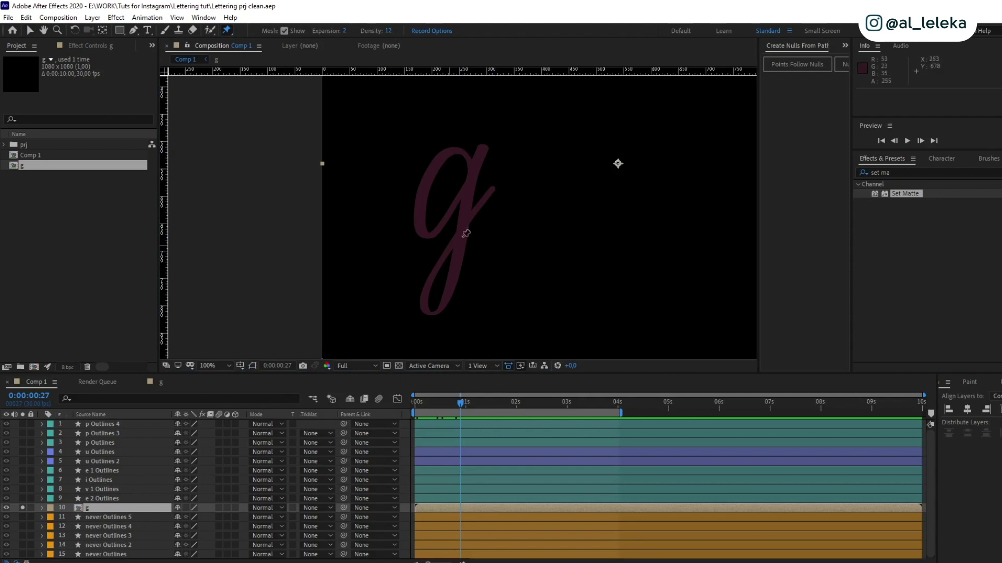
click(429, 405)
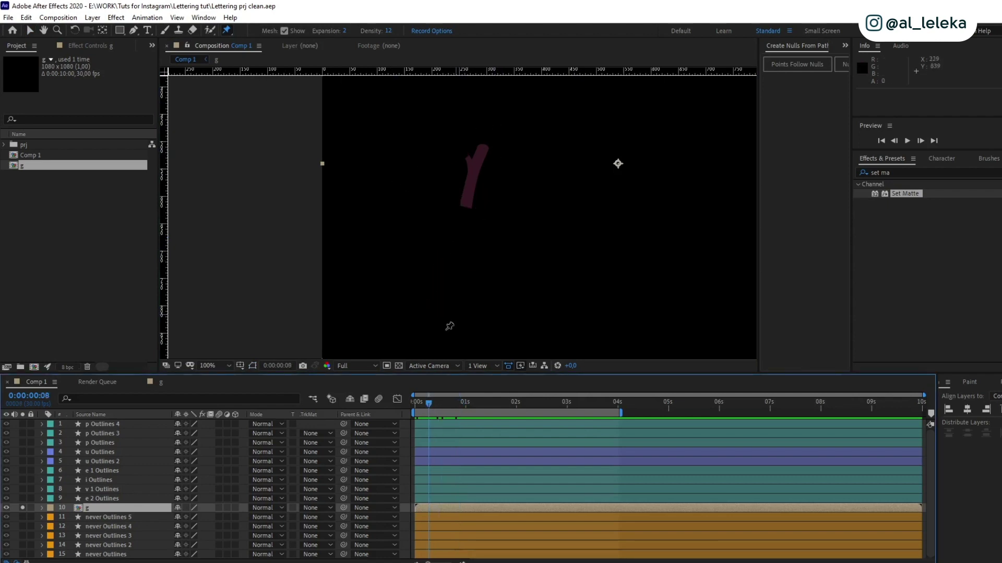
click(440, 403)
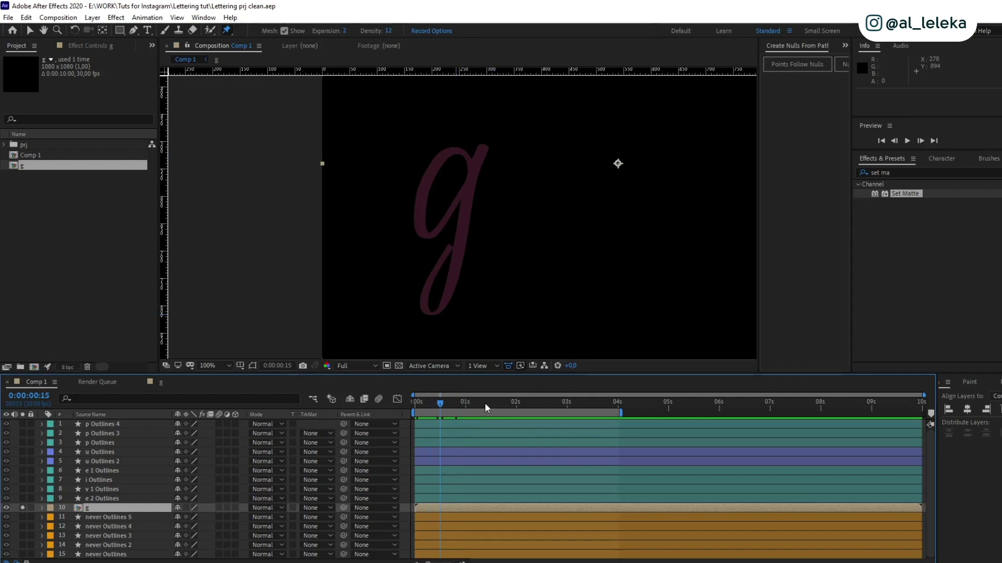
click(521, 403)
drag(530, 408, 533, 408)
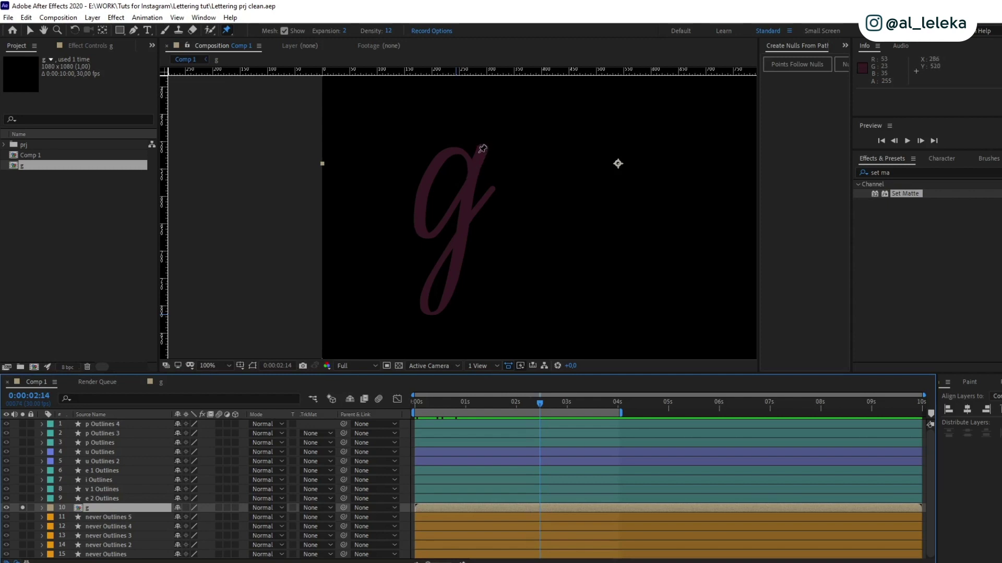
Step: Place six puppet pins on the g: top, middle, tail, left lobe, bowl top and right arm
click(473, 171)
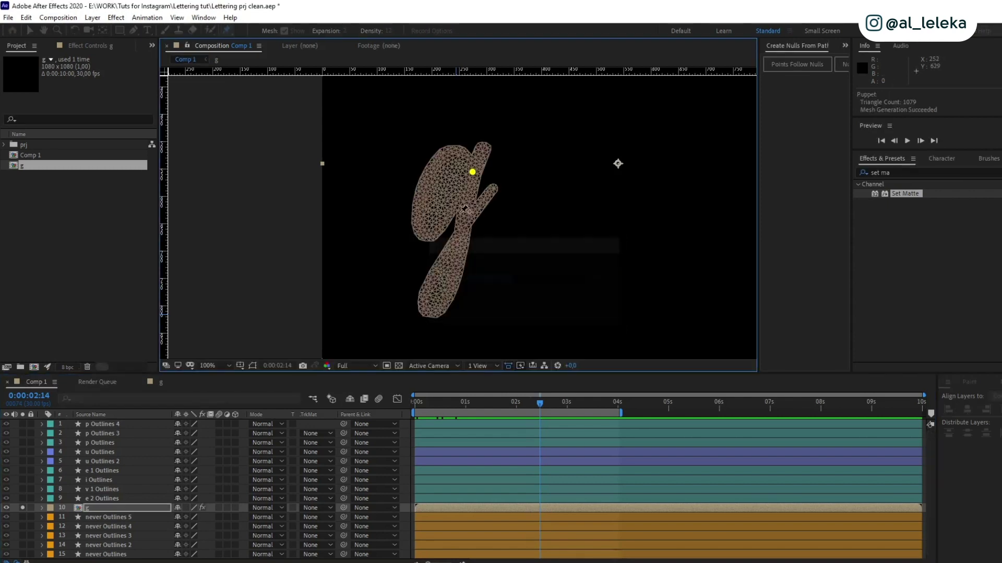
drag(469, 218, 464, 222)
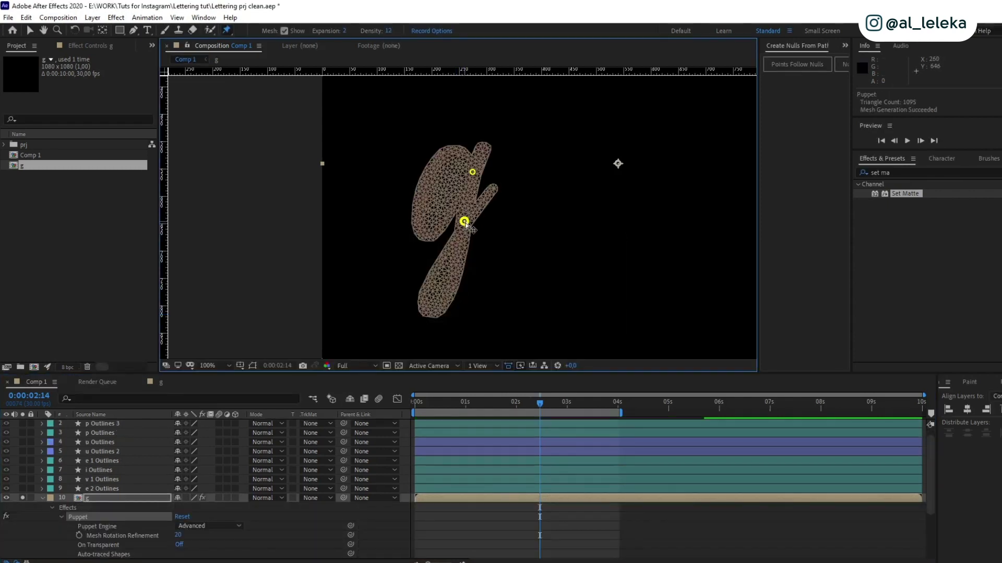
click(430, 306)
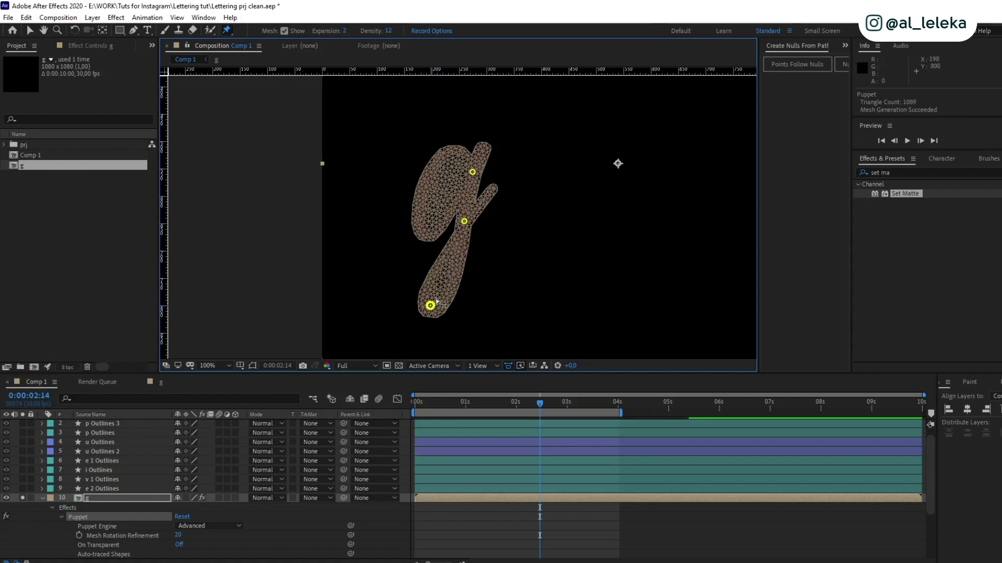
click(425, 229)
click(441, 155)
click(491, 192)
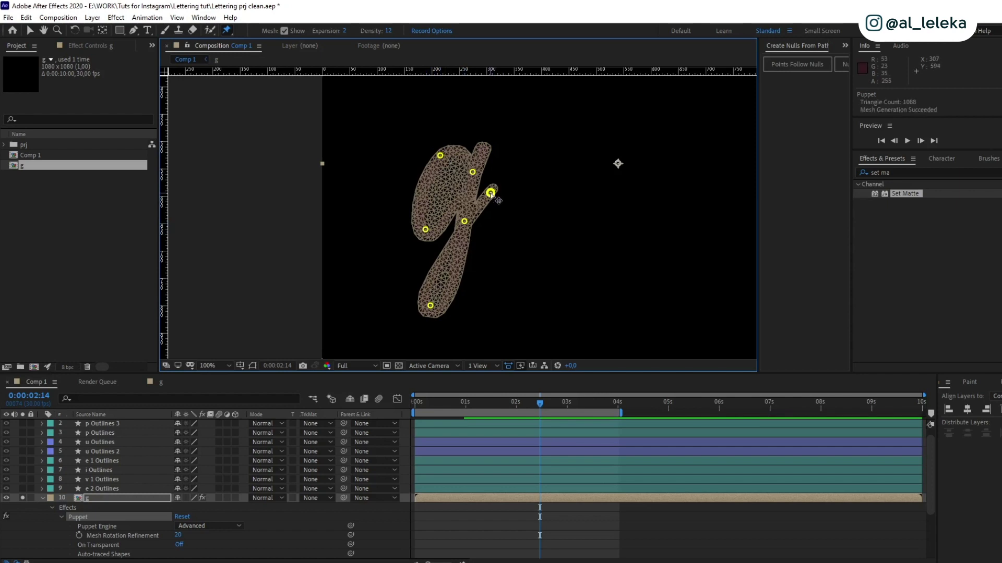
Step: Test-bend the right arm, bowl and tail pins, undoing each so the g stays undeformed
mouse_move(492, 194)
mouse_down()
mouse_move(511, 184)
mouse_move(495, 214)
mouse_move(498, 192)
mouse_up()
key(ctrl+z)
key(ctrl+z)
key(ctrl+z)
key(ctrl+z)
click(441, 156)
mouse_move(442, 156)
mouse_down()
mouse_move(421, 162)
mouse_move(431, 162)
mouse_up()
key(ctrl+z)
drag(431, 308, 380, 264)
key(ctrl+z)
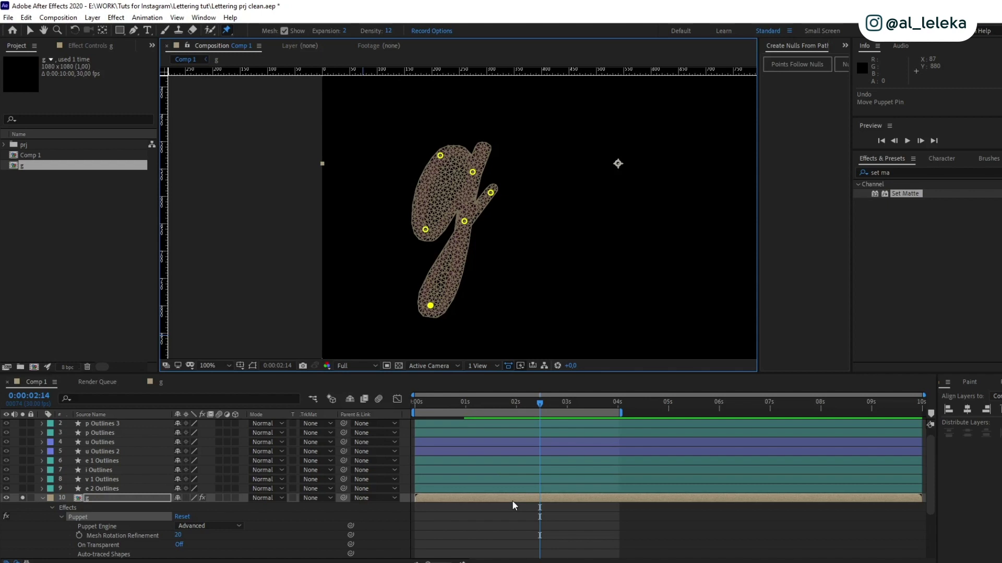
Step: At 0:00:02:29, pull the tail pin down, the left pin down-left and the right arm up-right
key(u)
scroll(125, 519, down, 2)
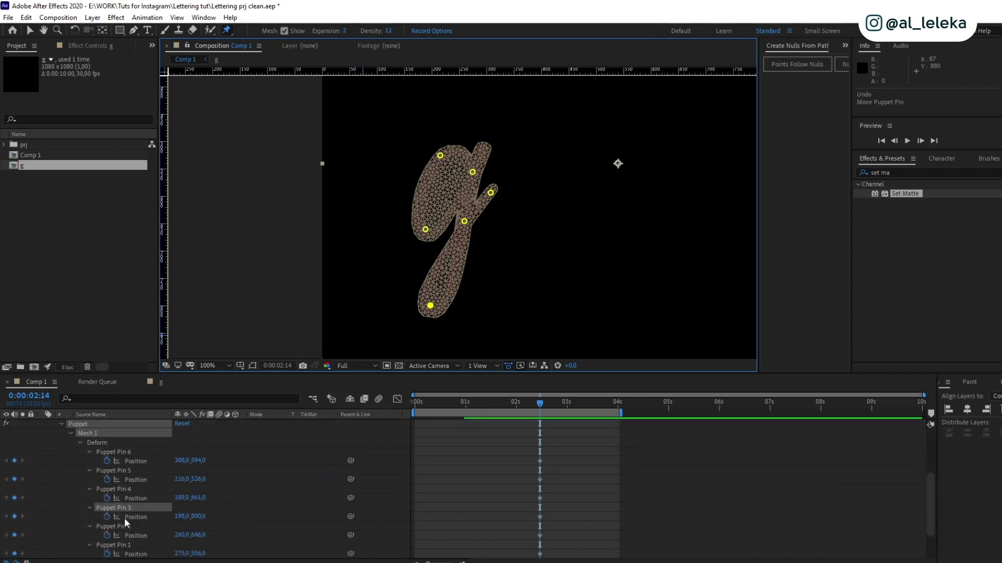
drag(605, 462, 509, 507)
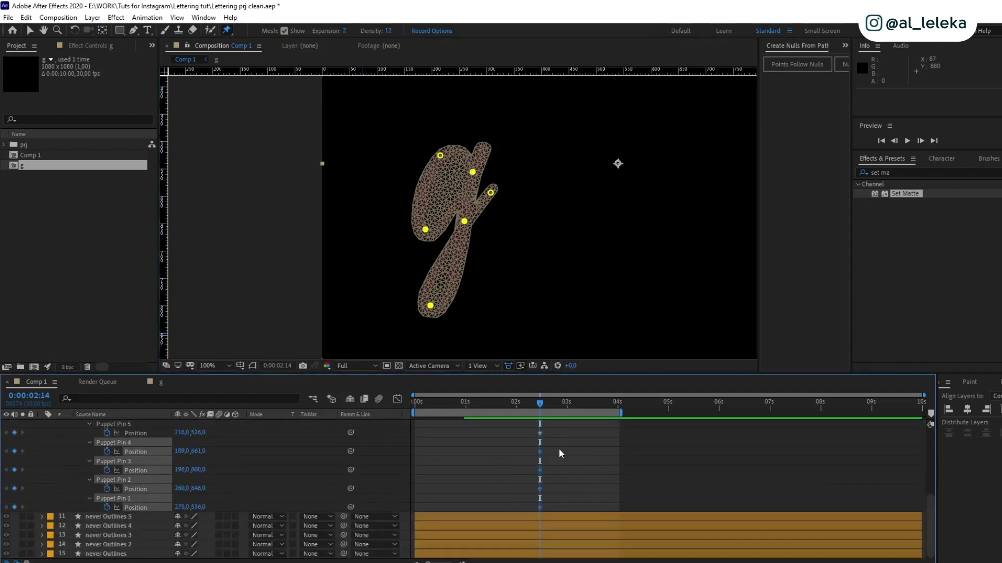
scroll(553, 459, up, 2)
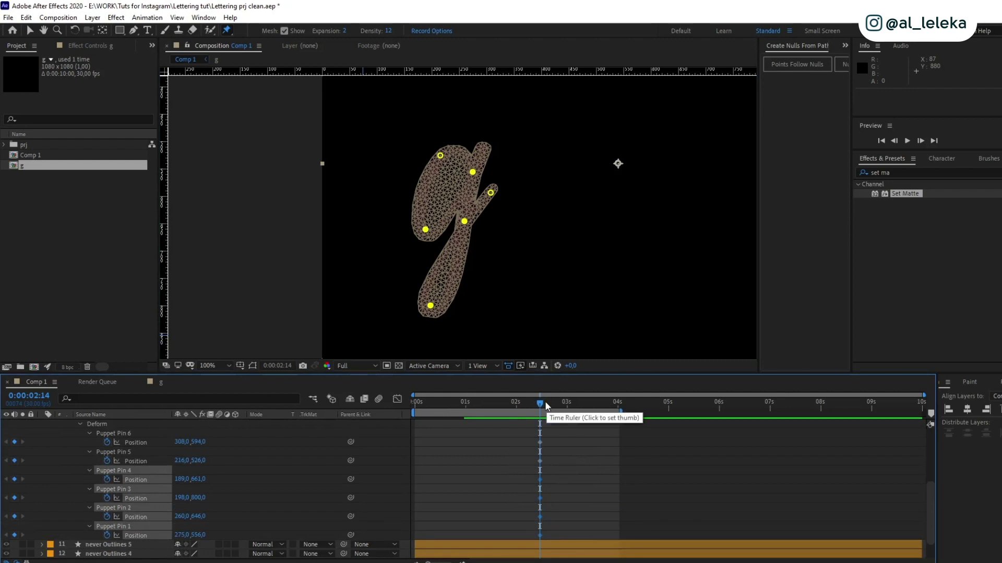
drag(546, 406, 565, 404)
click(573, 439)
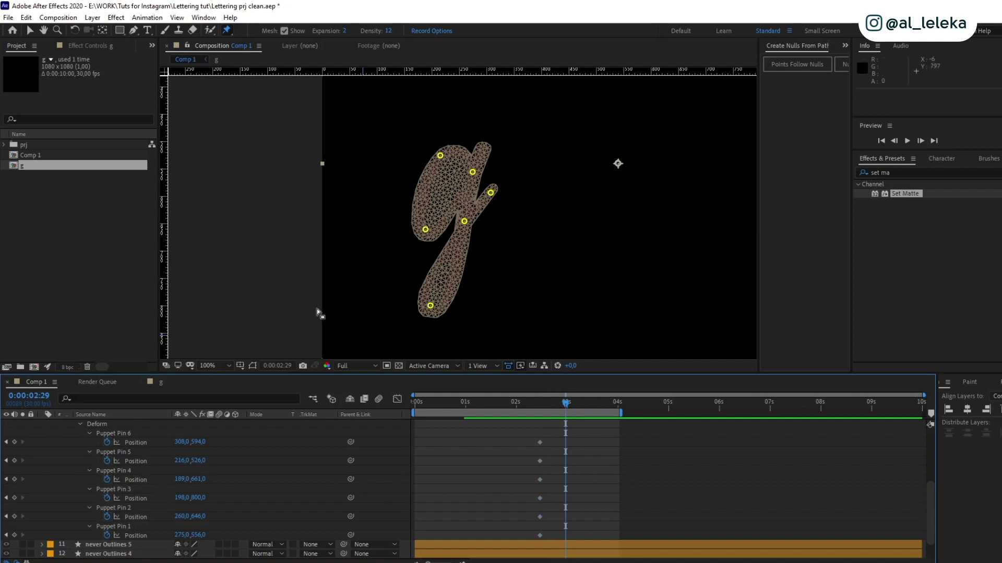
drag(430, 306, 426, 320)
drag(426, 229, 421, 240)
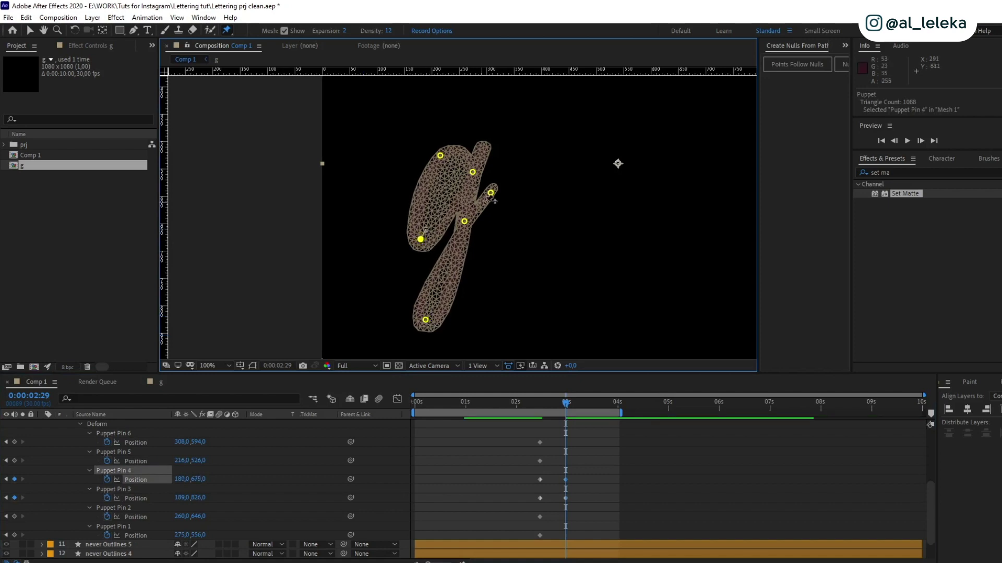
drag(491, 193, 499, 187)
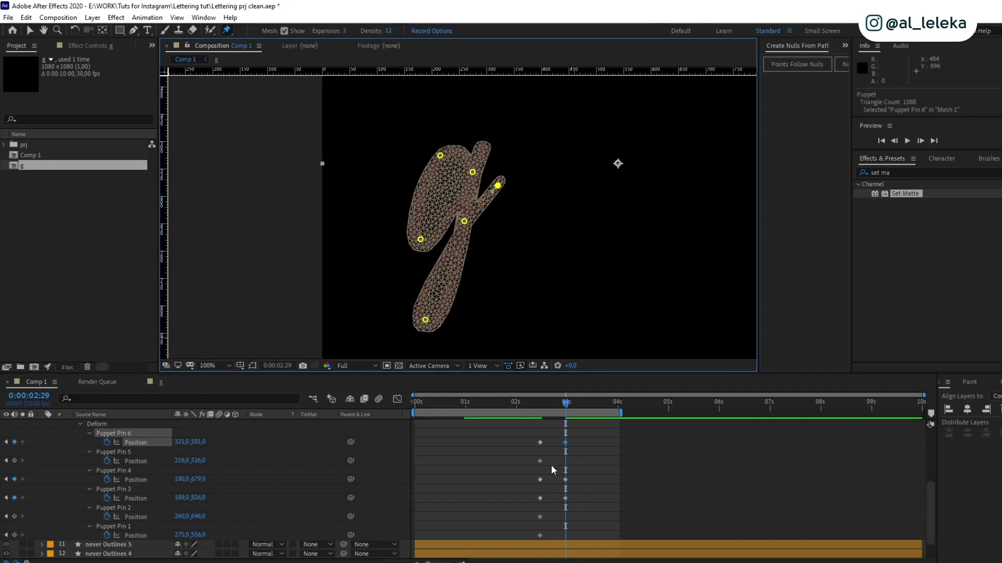
Step: Delete Puppet Pin 5 and Pin 2's keyframes, then select the Pin 4 and Pin 3 keyframes
drag(553, 457, 520, 464)
drag(554, 517, 526, 531)
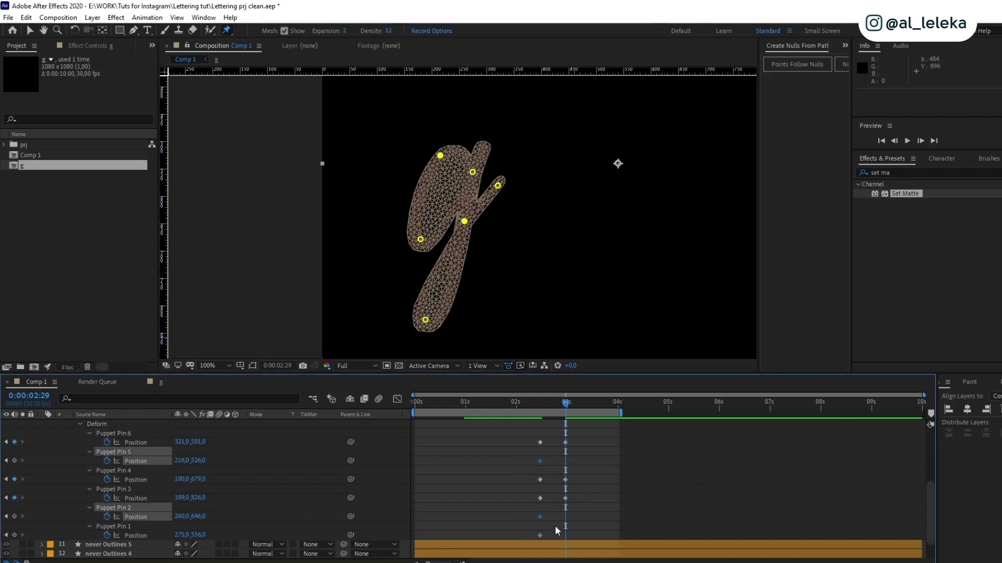
scroll(584, 526, up, 2)
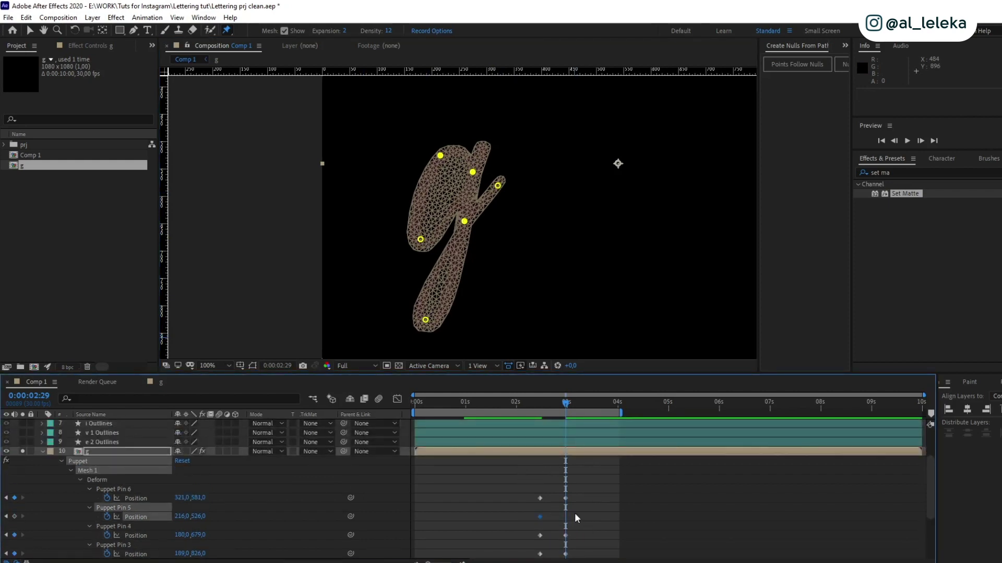
key(Delete)
scroll(576, 495, down, 1)
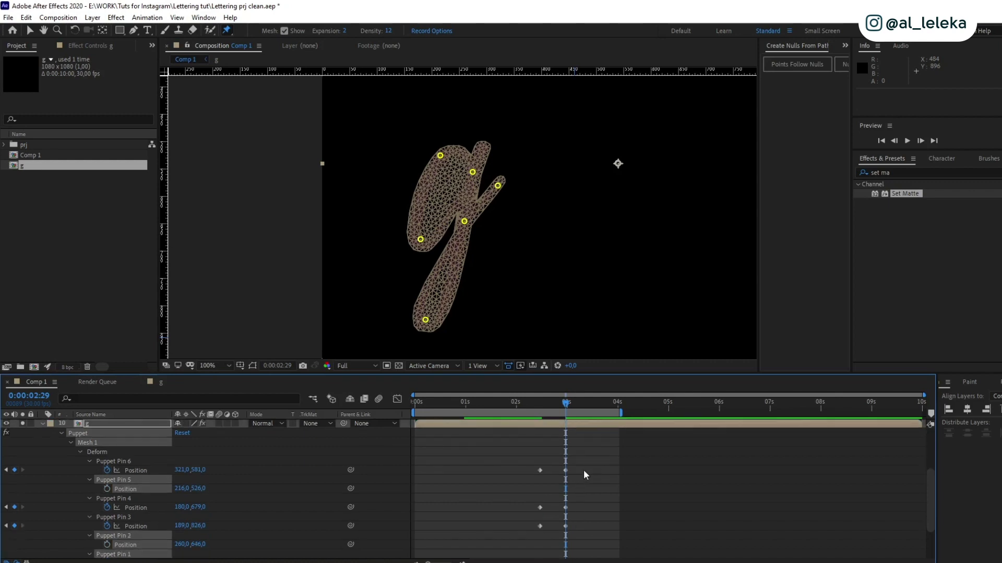
drag(575, 482, 566, 512)
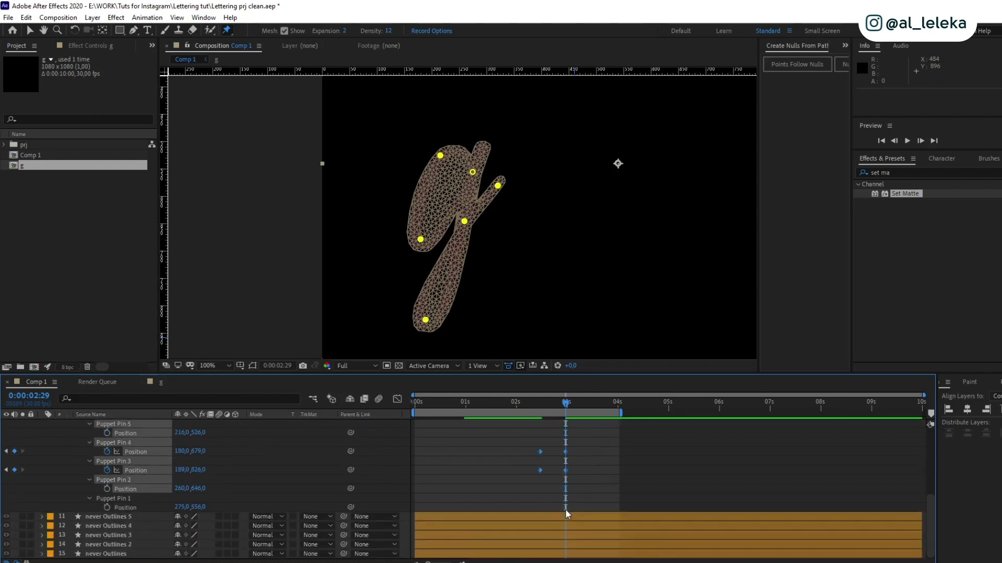
Step: Apply Easy Ease to the selected puppet pin Position keyframes
right_click(565, 474)
mouse_move(598, 466)
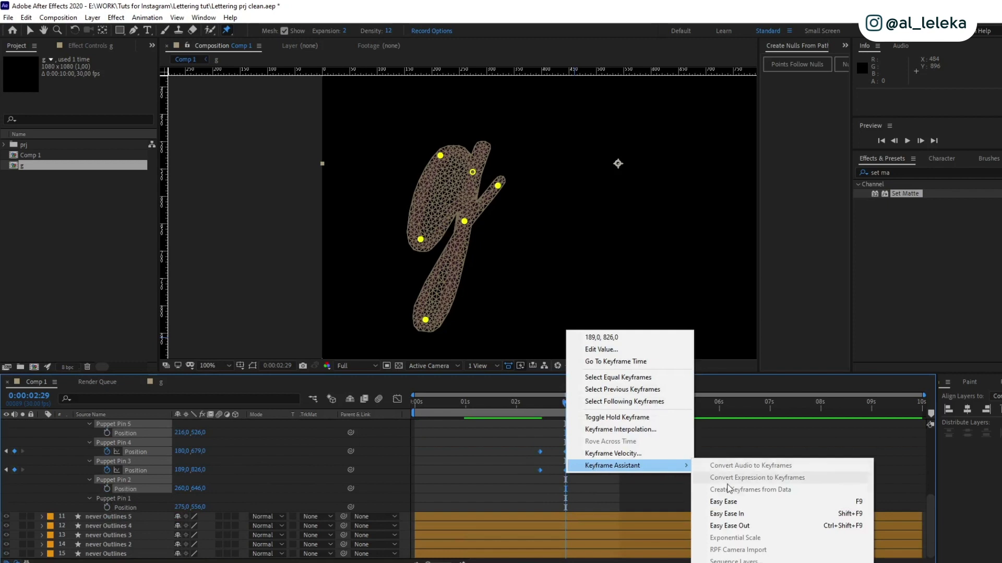
key(F9)
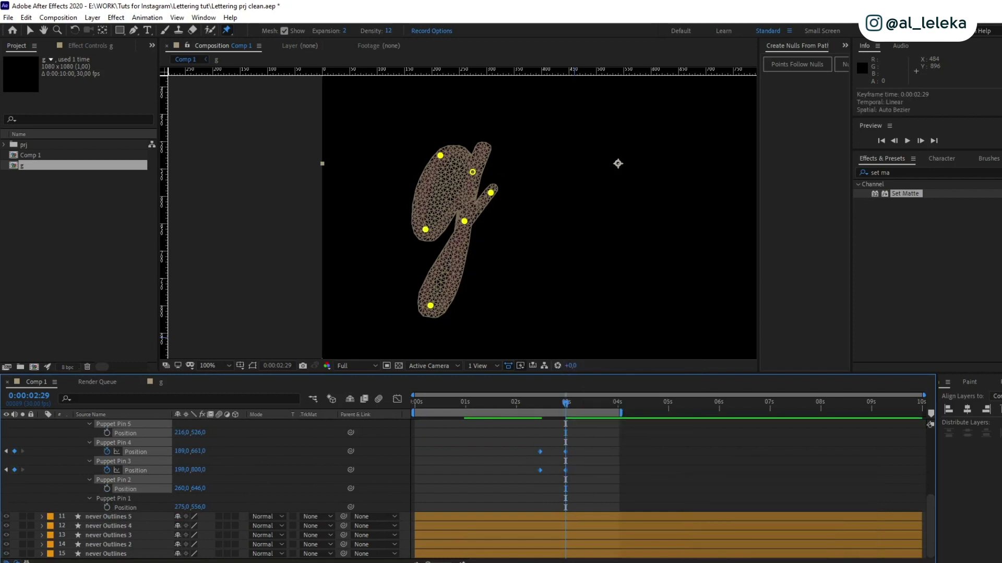
scroll(537, 472, up, 5)
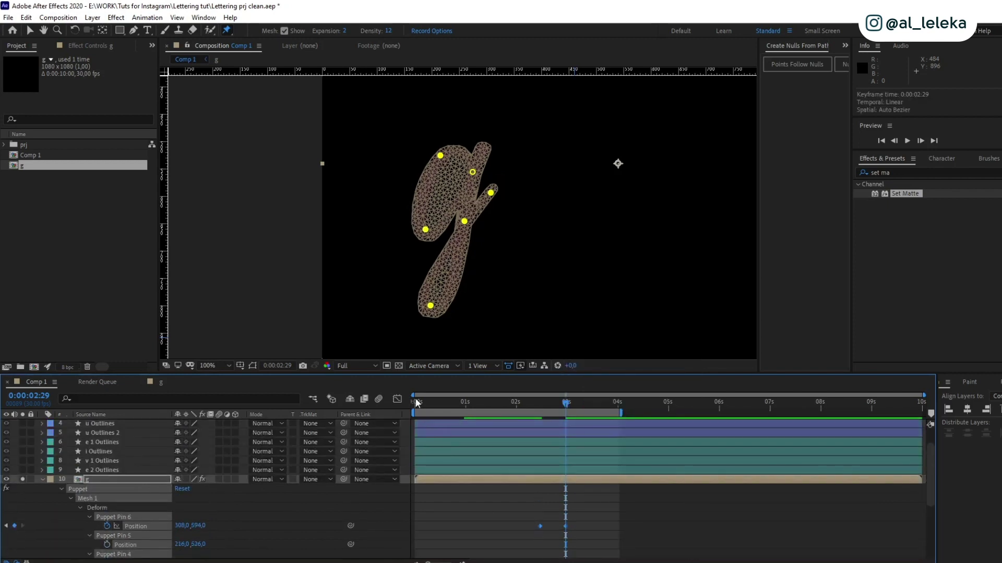
key(Home)
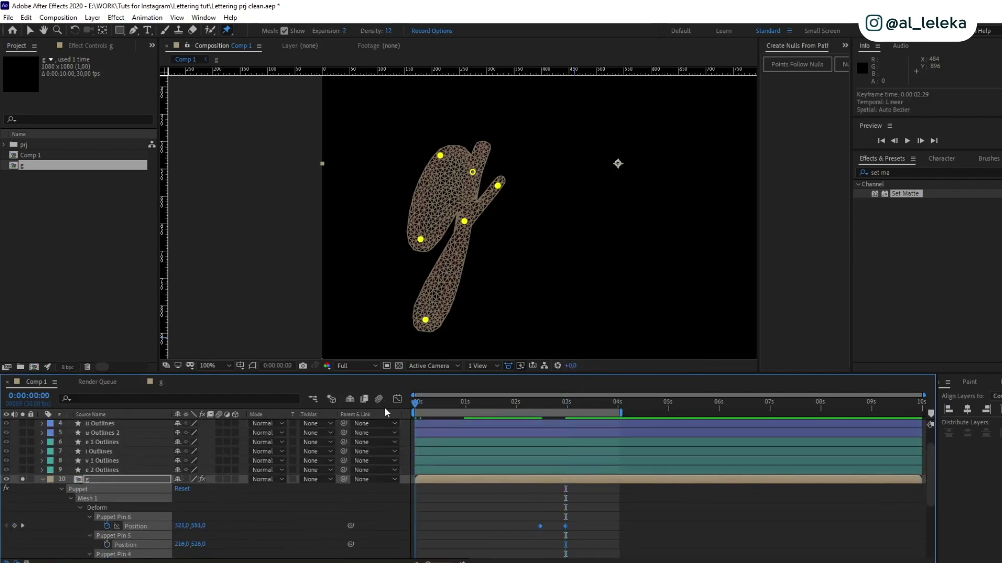
Step: Drag the later Pin 6, 4 and 3 Position keyframes toward the start, to about frame 5
drag(542, 525, 487, 534)
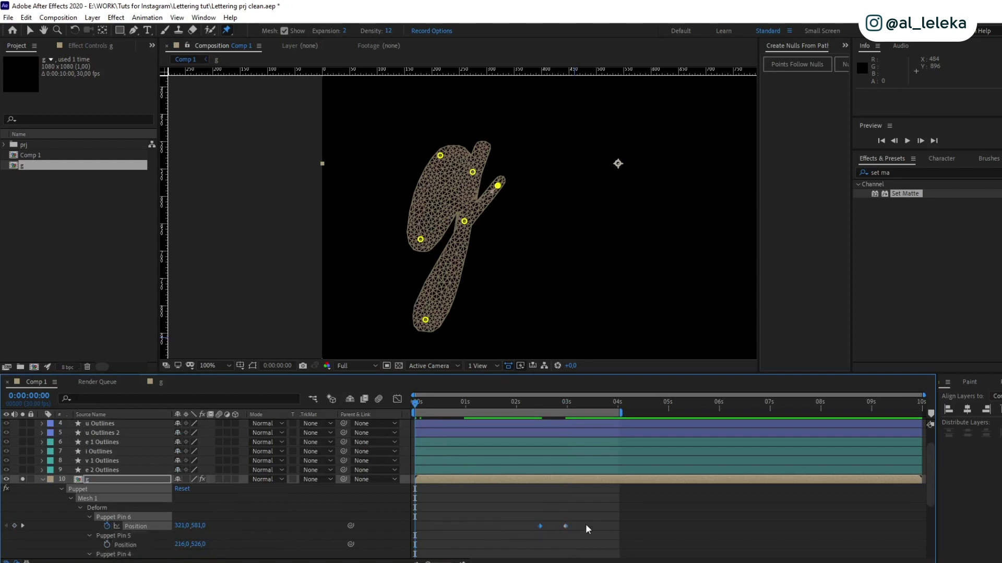
scroll(589, 521, down, 3)
drag(593, 517, 521, 503)
scroll(578, 526, down, 3)
drag(540, 443, 415, 445)
scroll(418, 456, up, 3)
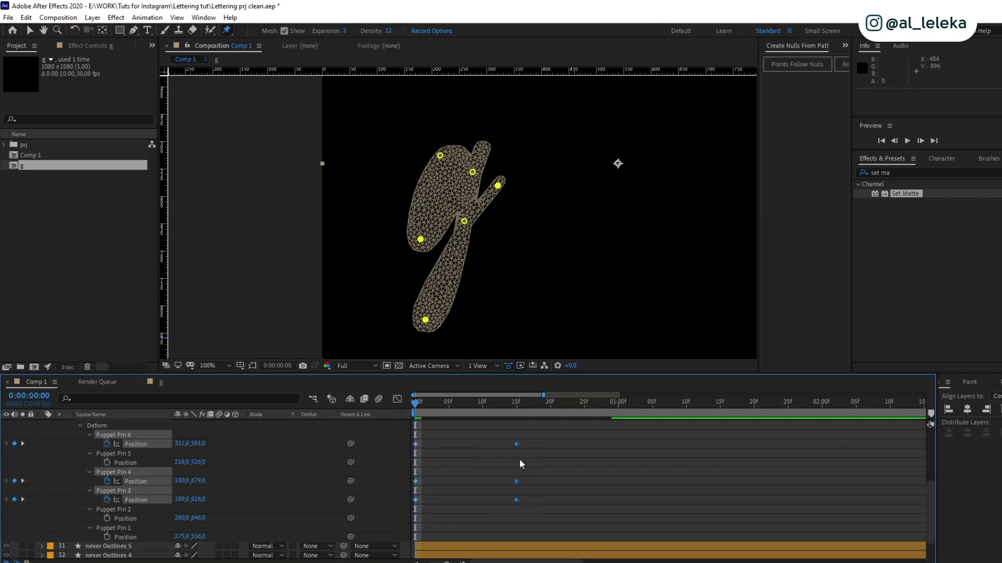
drag(494, 442, 446, 446)
click(478, 449)
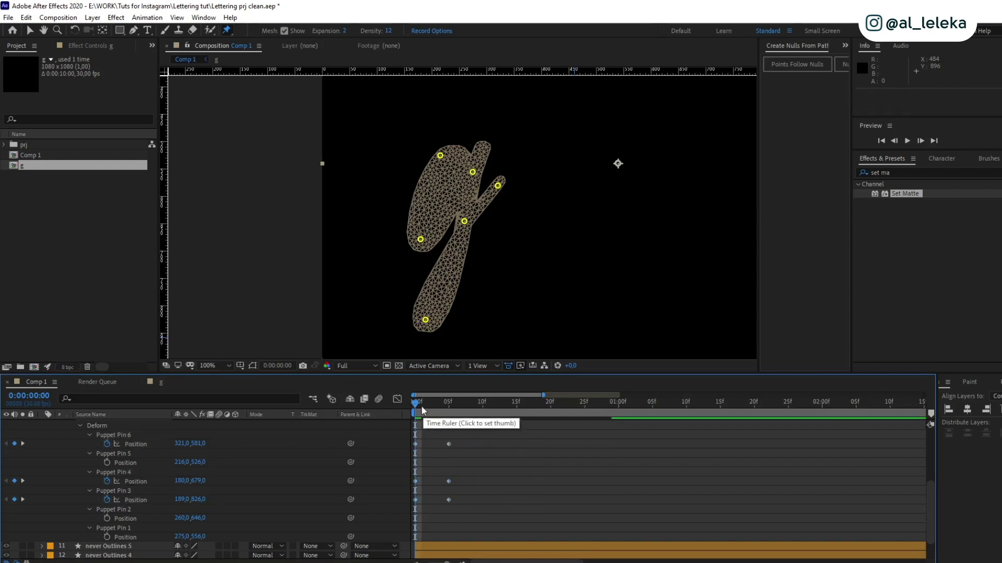
Step: Preview to frame 9 and readjust the later Pin 6, 4, 3 keyframes so the pose shifts early
click(553, 464)
key(space)
click(473, 408)
drag(474, 432, 408, 508)
drag(415, 445, 445, 447)
click(565, 471)
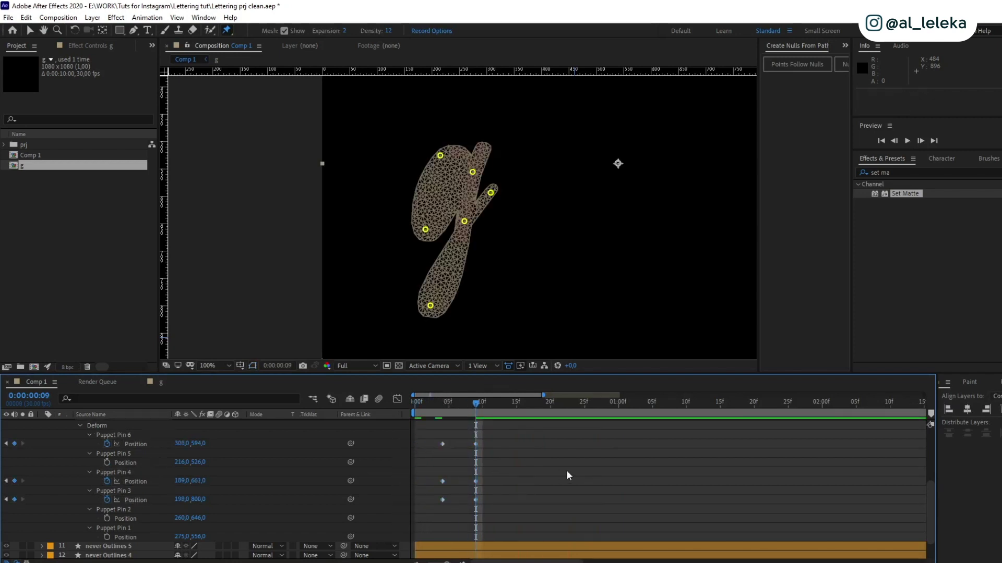
drag(468, 403, 453, 403)
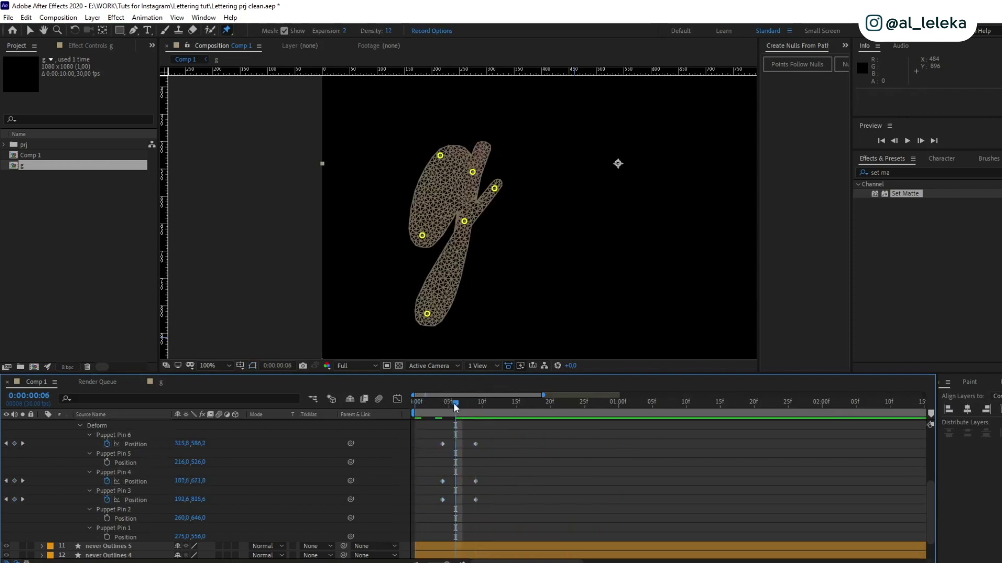
Step: Add an expression to Puppet Pin 6's Position and paste the bounce code beginning amp = .5; freq = 2;
click(534, 465)
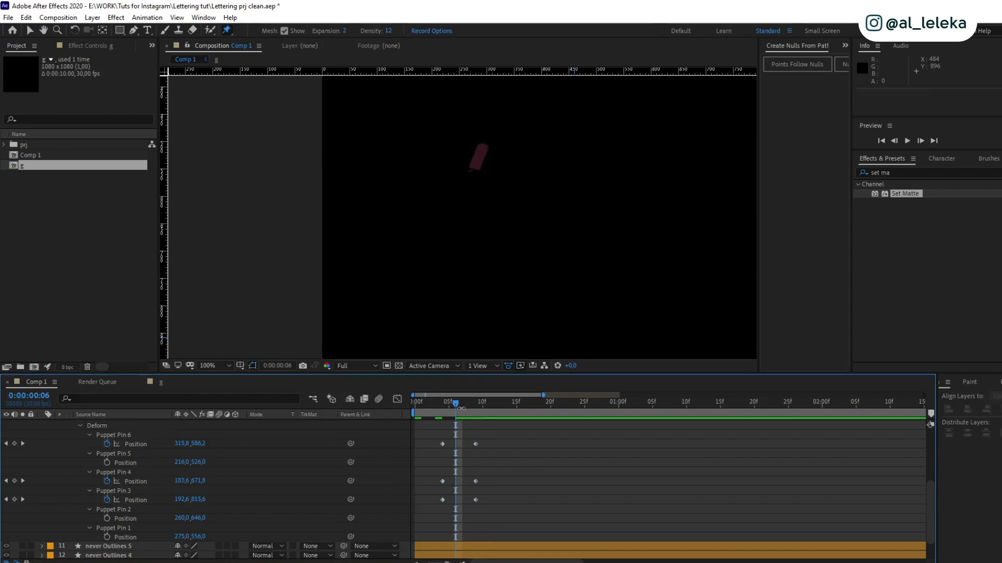
click(138, 445)
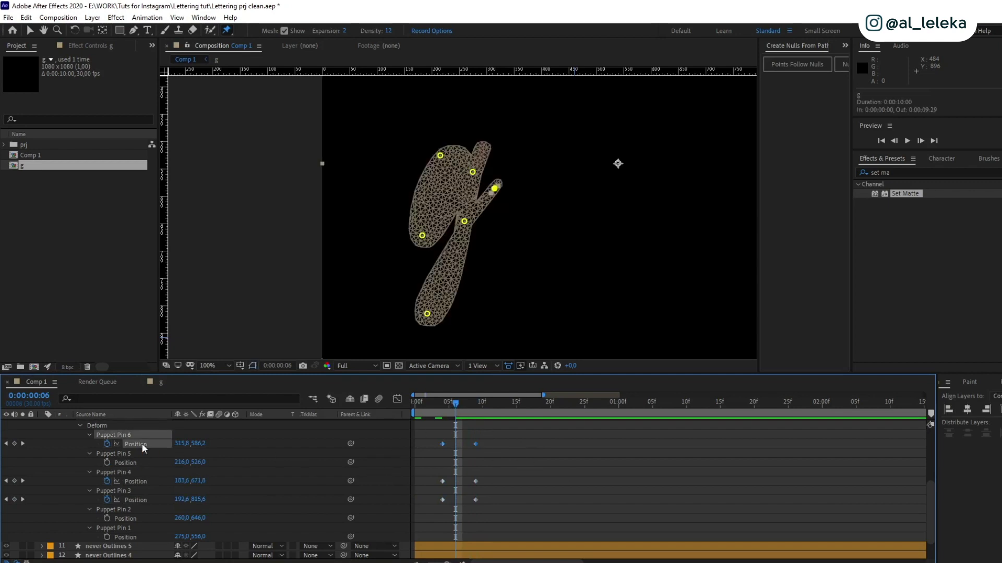
key(alt+shift+equal)
key(ctrl+v)
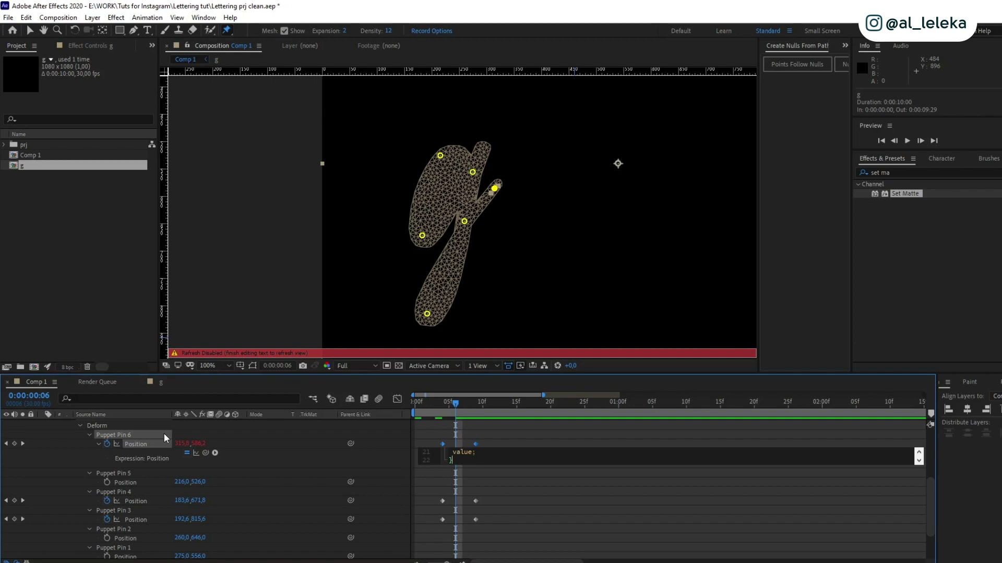
scroll(251, 487, up, 1)
scroll(484, 452, up, 7)
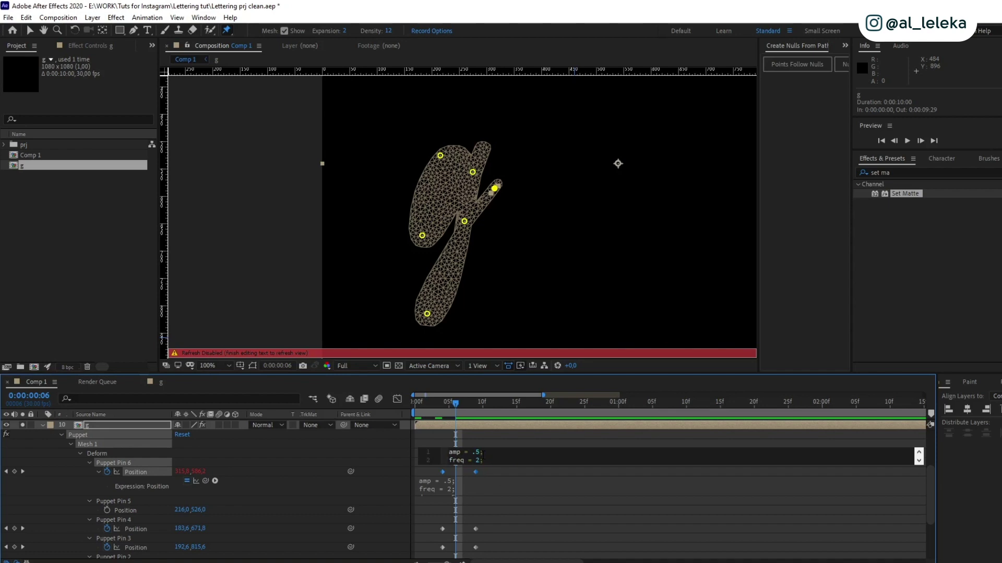
Step: Commit Pin 6's bounce expression and copy its code
click(582, 511)
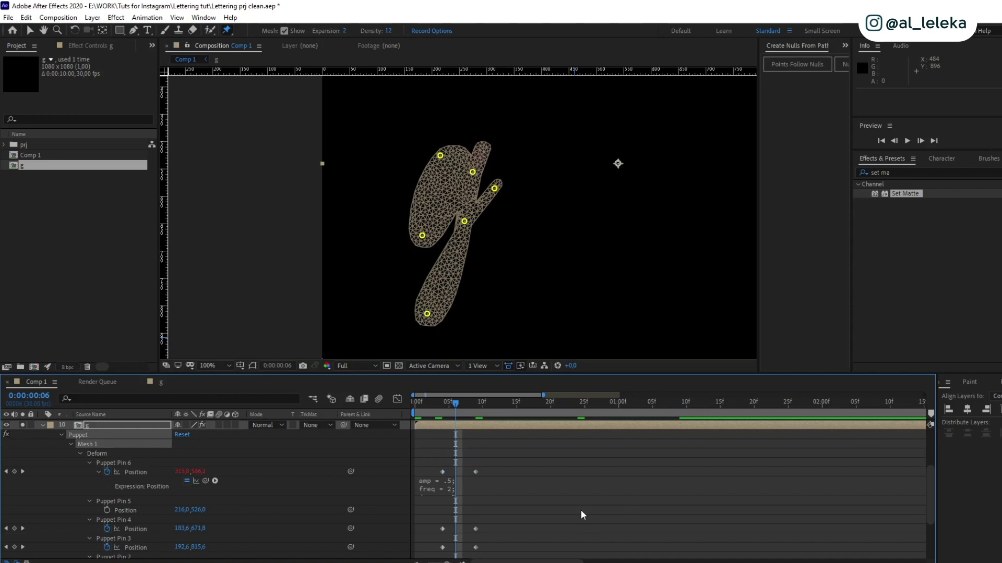
click(443, 402)
scroll(472, 488, down, 1)
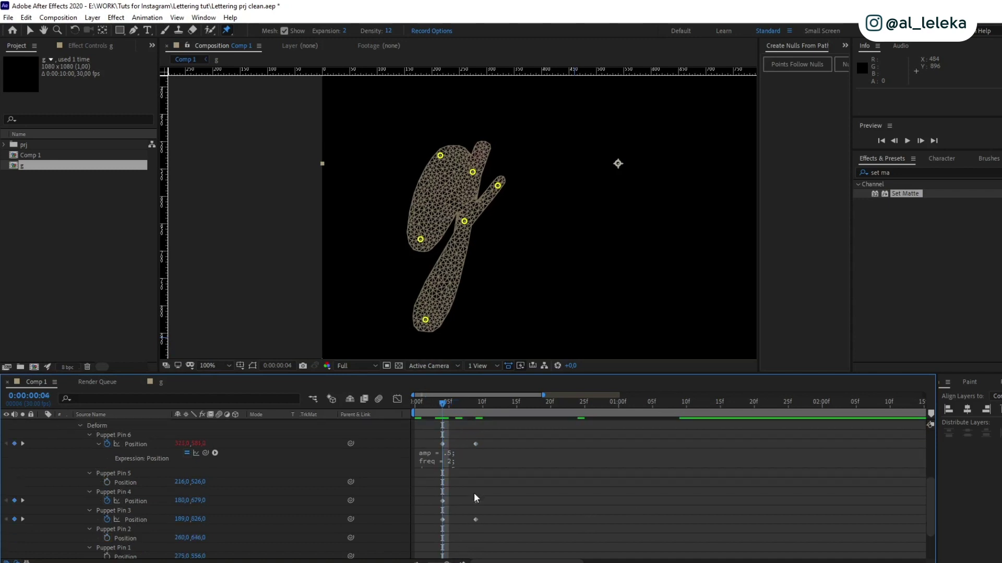
click(444, 459)
click(328, 497)
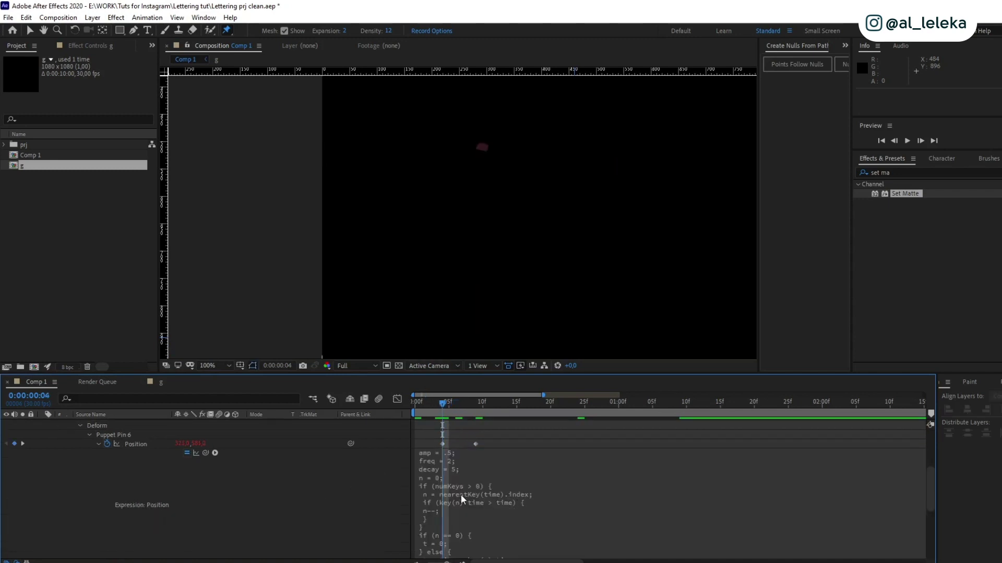
click(98, 444)
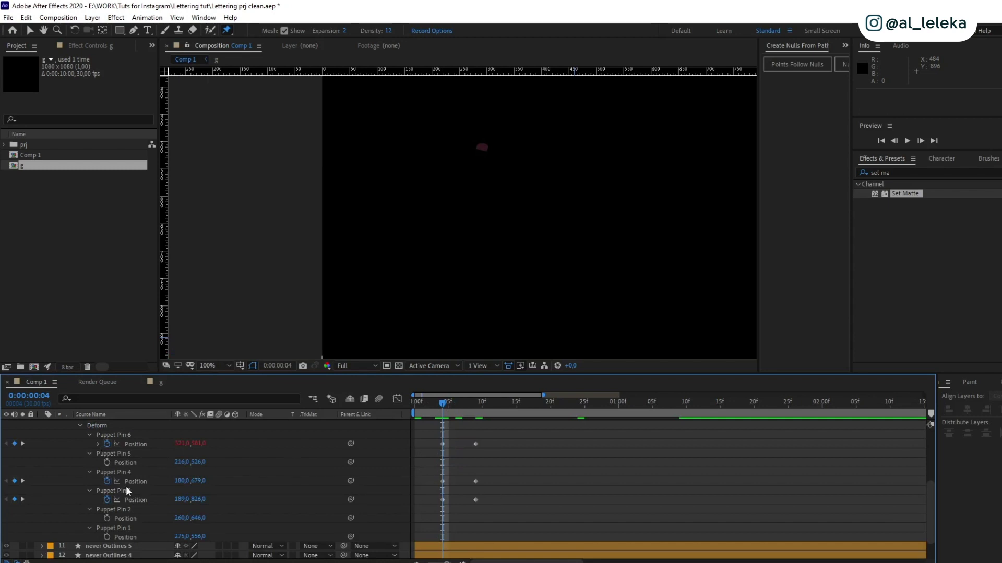
Step: Paste the bounce expression onto Puppet Pin 4 and Pin 3 Position, then preview the bounce
click(137, 481)
key(alt+shift+equal)
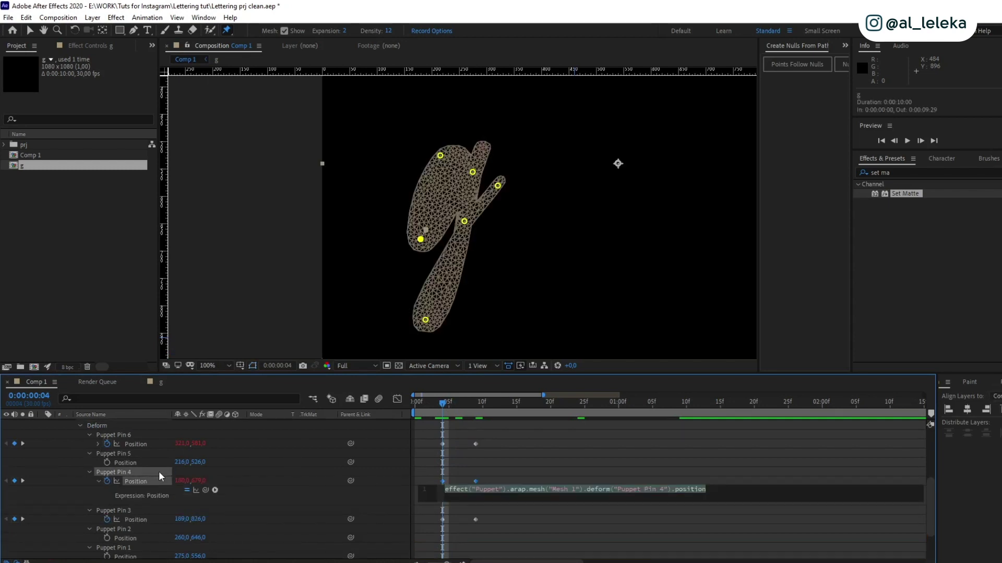
text(amp = .5; freq = 2;)
click(138, 519)
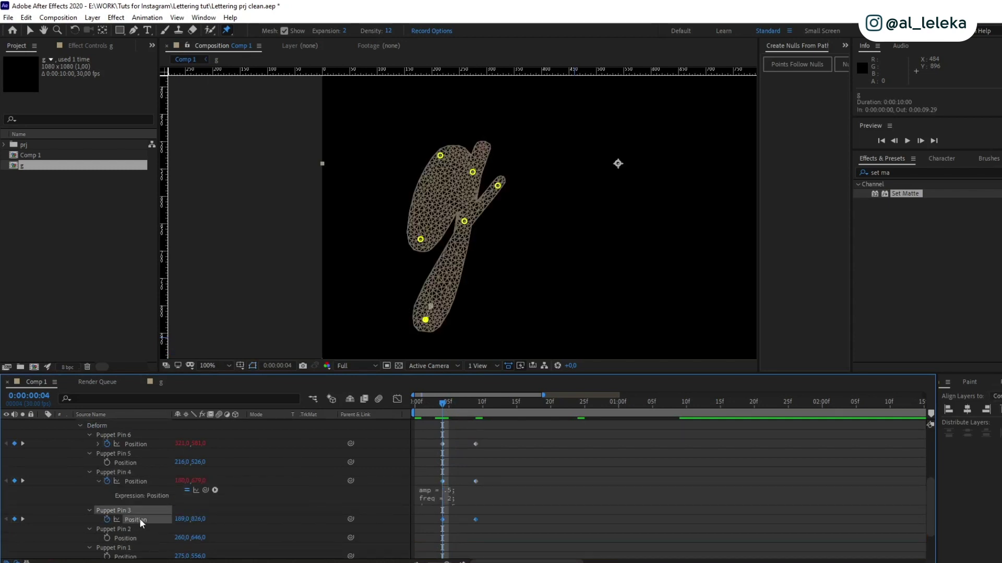
key(alt+shift+equal)
click(314, 462)
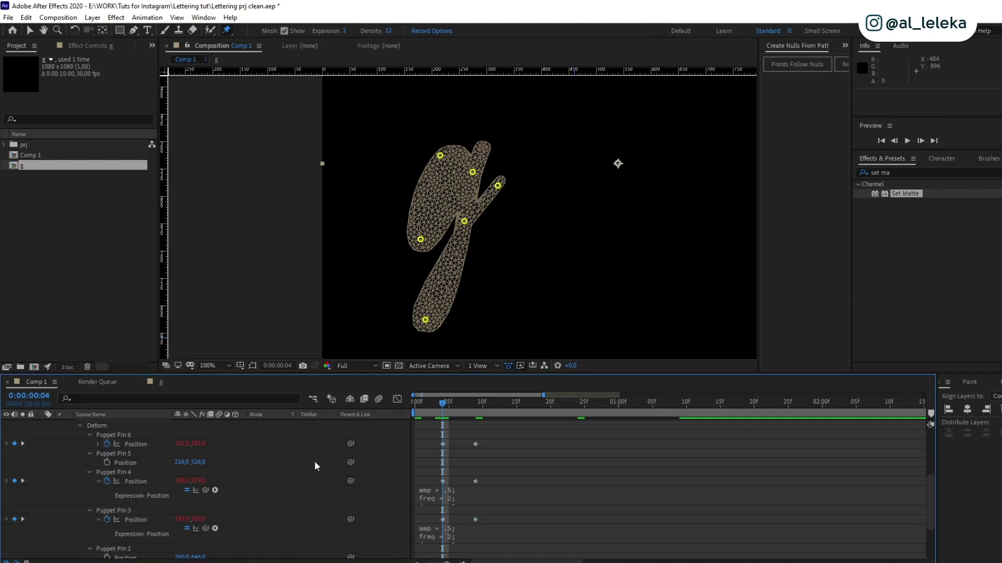
key(space)
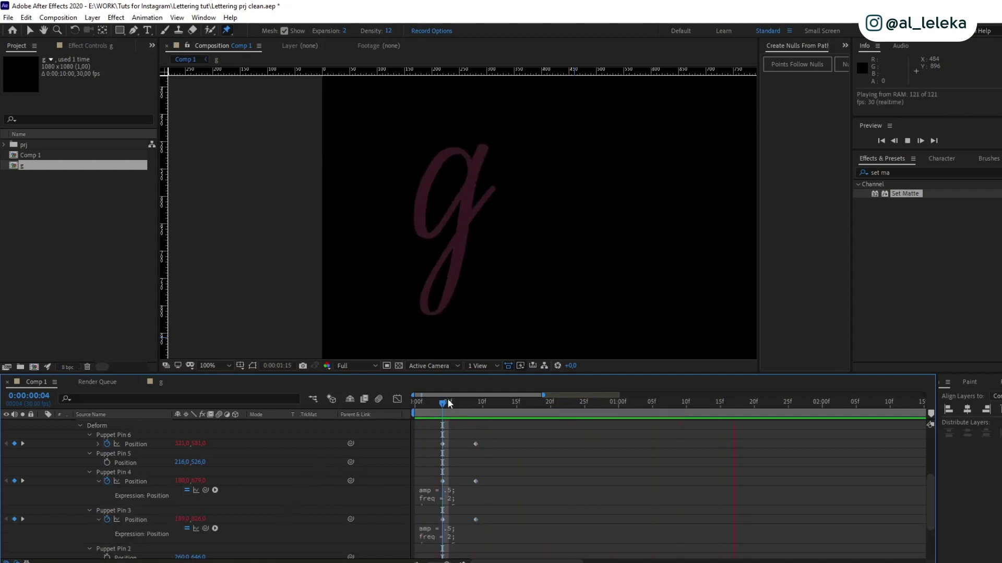
mouse_move(449, 404)
mouse_down()
mouse_move(463, 409)
mouse_move(428, 409)
mouse_move(463, 409)
mouse_up()
Step: Shift Pin 6's Position keyframes to about frame 4 and hide the puppet mesh
click(442, 444)
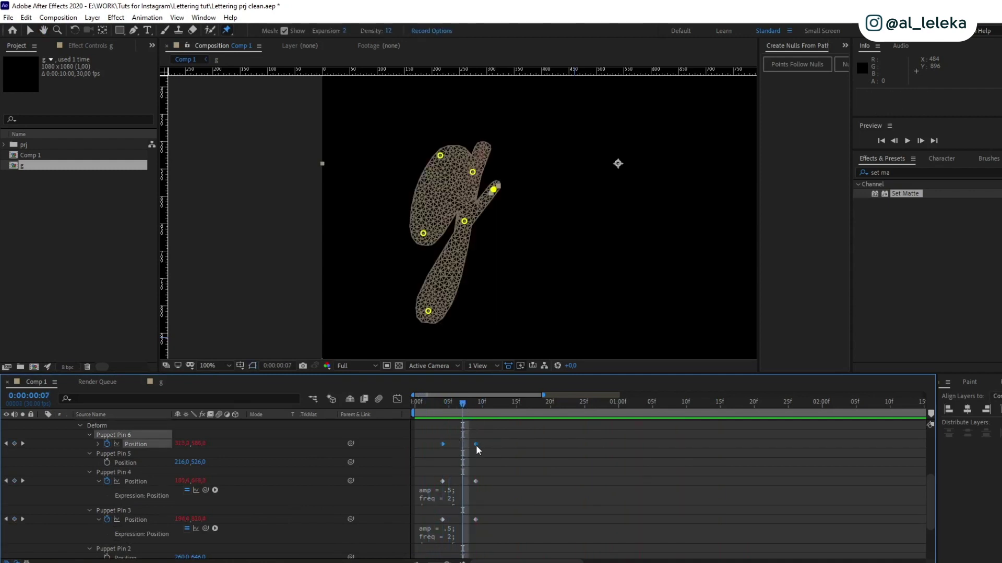
drag(477, 445, 448, 444)
drag(488, 474, 435, 493)
drag(443, 403, 413, 402)
click(396, 461)
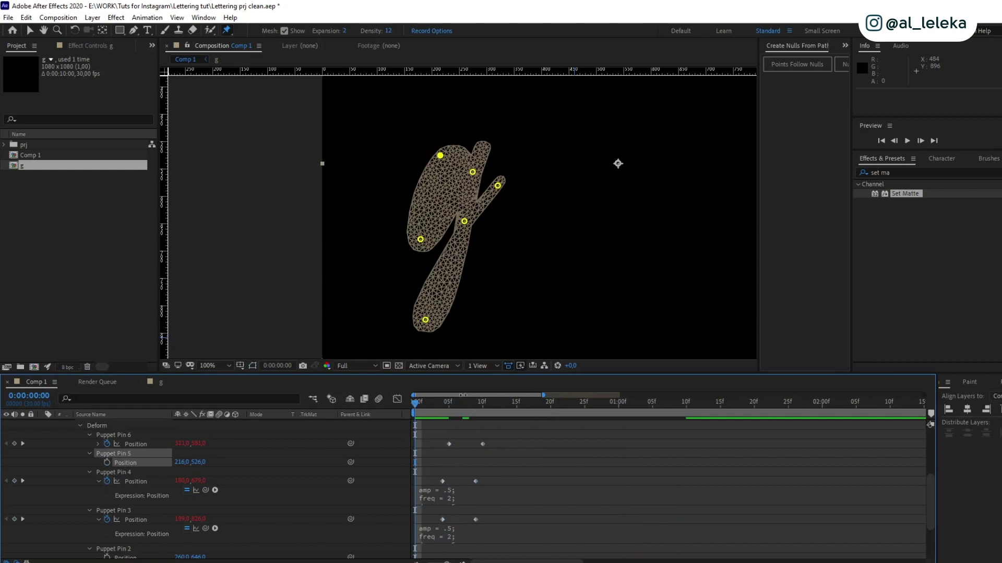
click(284, 31)
Step: Move Pin 4's keyframes three frames earlier and Pin 3's to start at frame 1, then preview
drag(510, 505, 420, 481)
mouse_move(415, 403)
mouse_down()
mouse_move(515, 421)
mouse_move(504, 427)
mouse_up()
drag(490, 515, 421, 521)
mouse_move(495, 433)
mouse_down()
mouse_move(443, 443)
mouse_move(451, 518)
mouse_move(442, 483)
mouse_up()
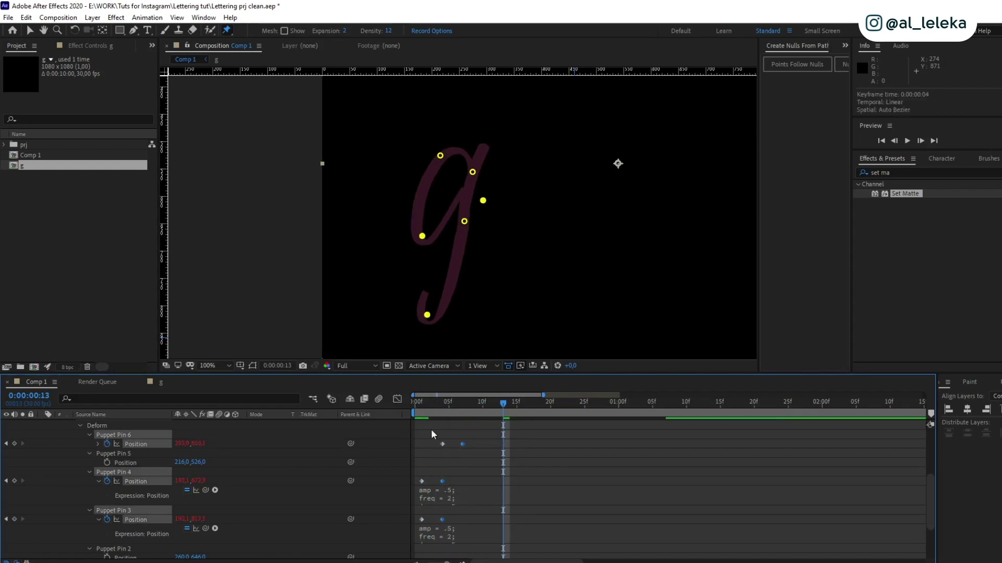
click(407, 401)
key(space)
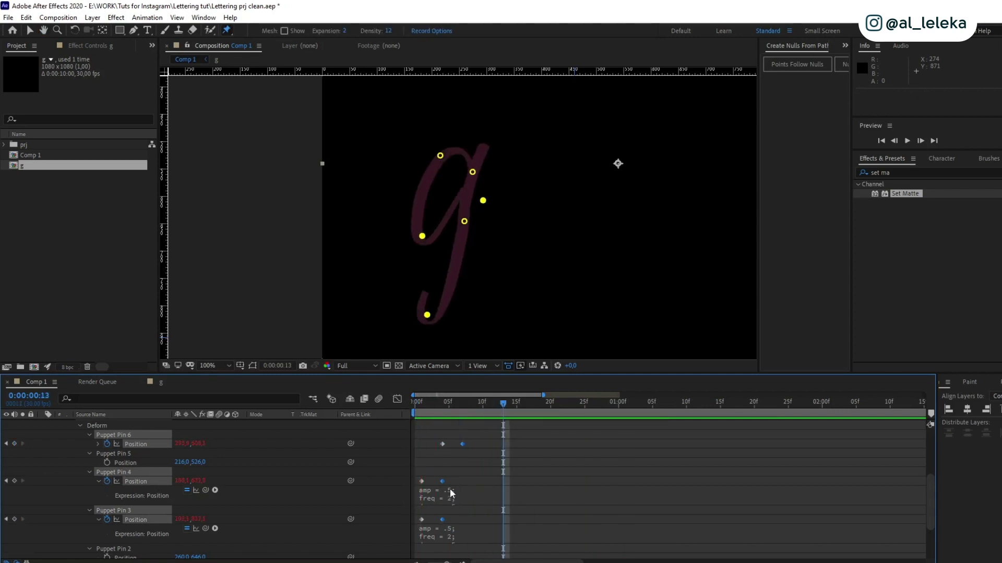
Step: Open Pin 6's Position bounce expression for editing at its amp value
click(98, 444)
click(441, 460)
click(478, 451)
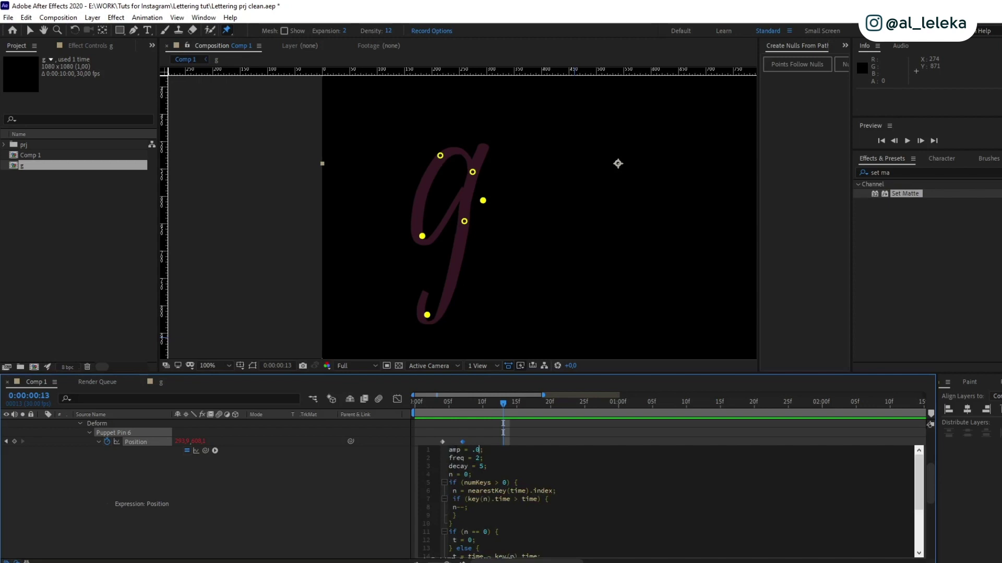
Step: Commit Pin 6's expression with amp = .05 and preview from frame 7
click(398, 475)
click(463, 404)
key(space)
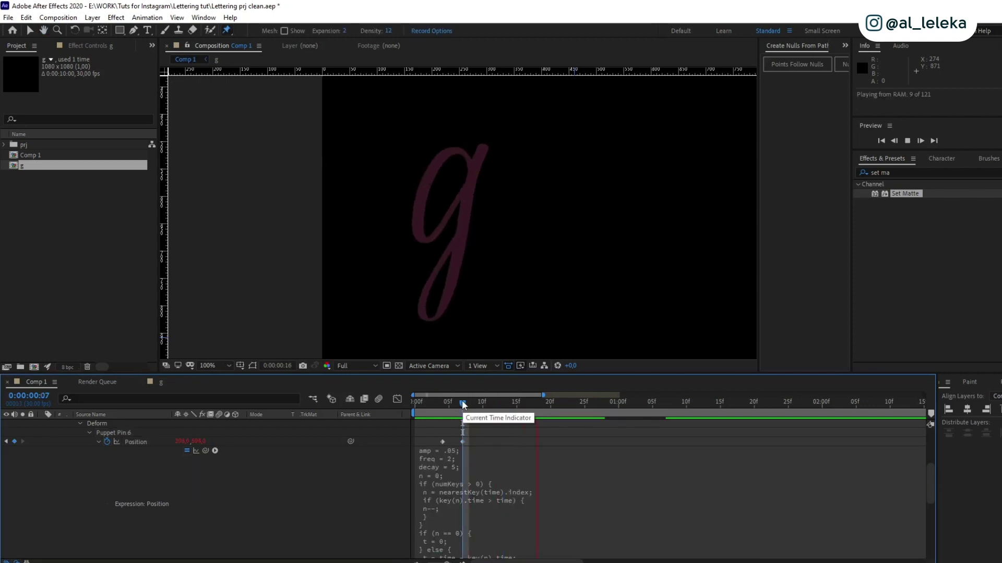
key(space)
Step: Lower Pin 4's bounce expression amp to .05 and preview the settle
scroll(463, 459, down, 4)
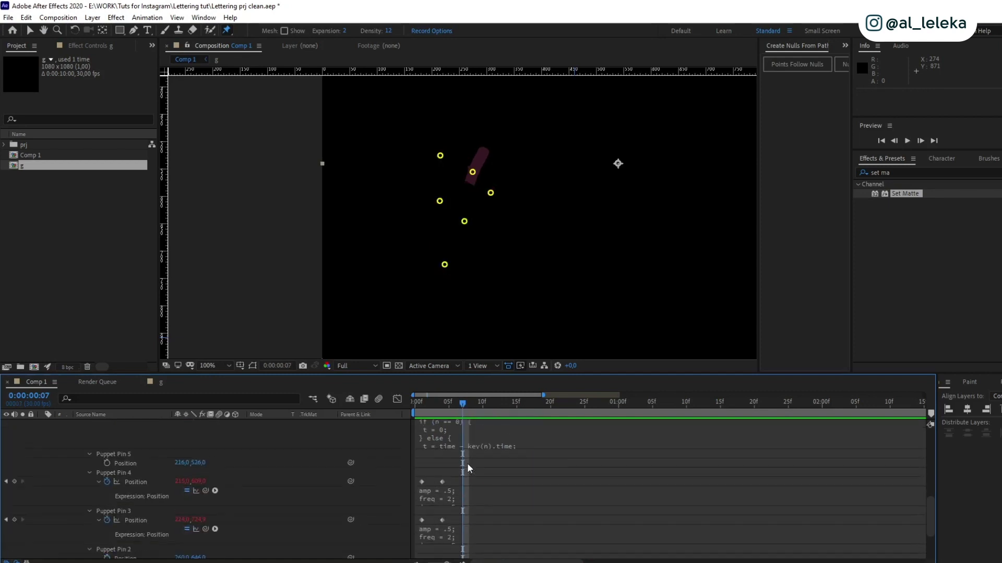
click(485, 491)
click(505, 505)
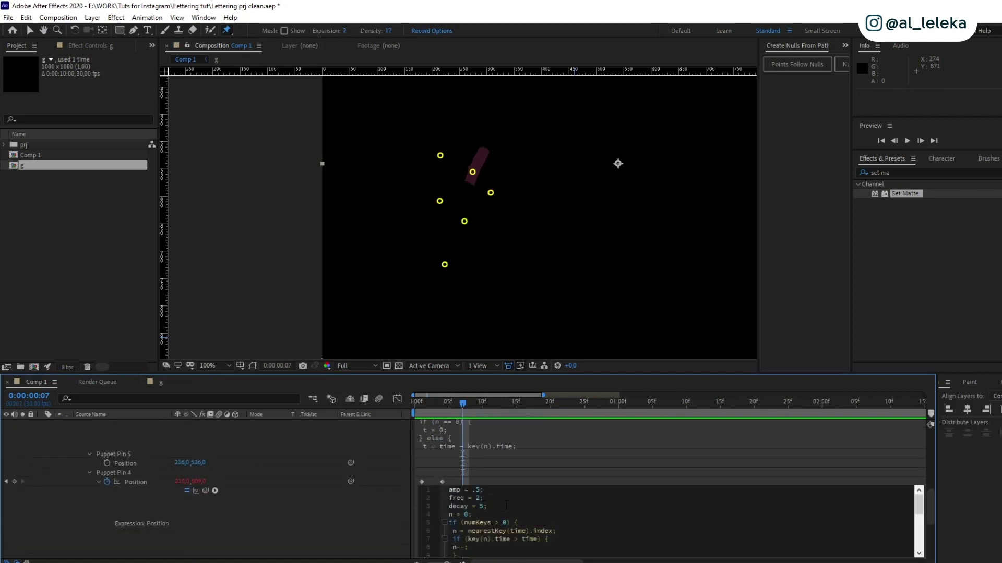
click(350, 512)
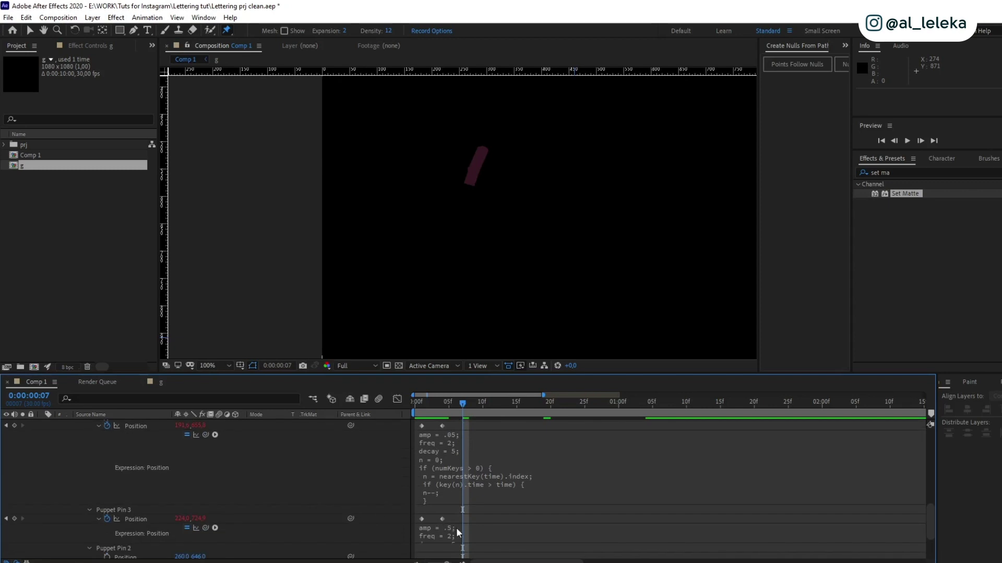
key(space)
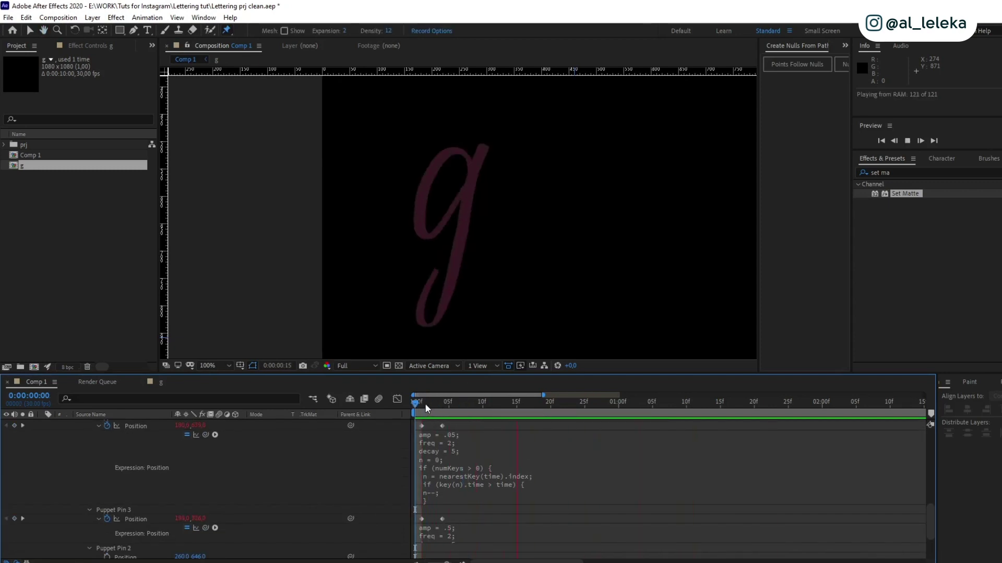
scroll(583, 266, down, 2)
key(space)
key(space)
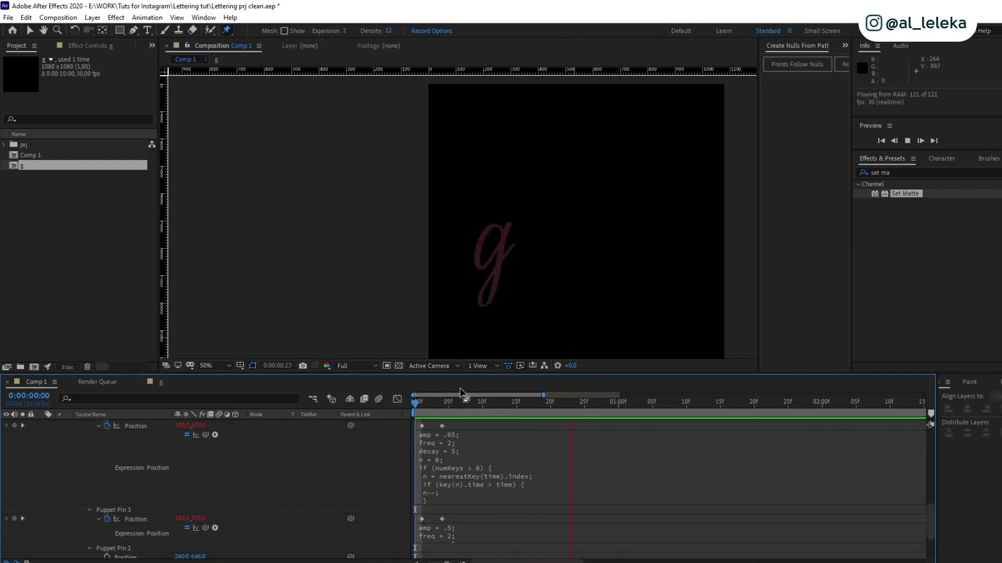